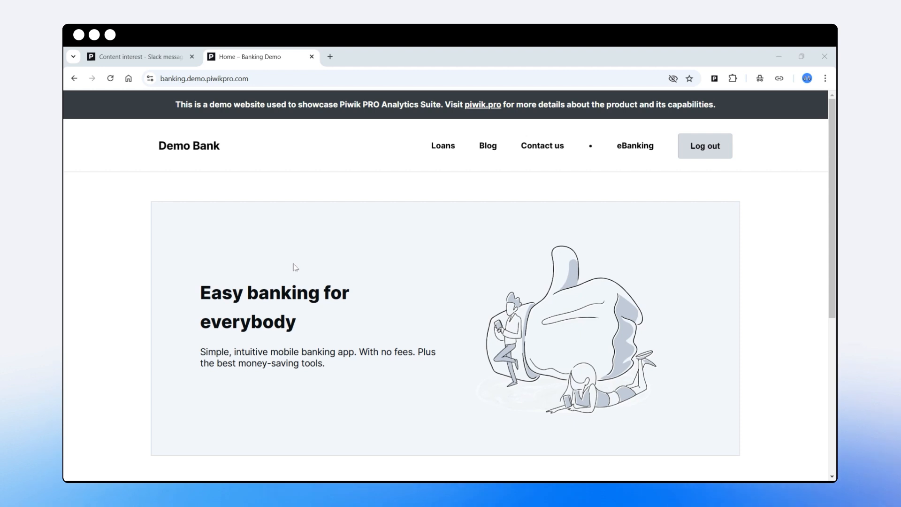
# Browse the Demo Bank blog's post categories and open the "10 Common Mistakes Everyone Makes In Banking" article.
pyautogui.click(487, 151)
pyautogui.scroll(-3, 411, 241)
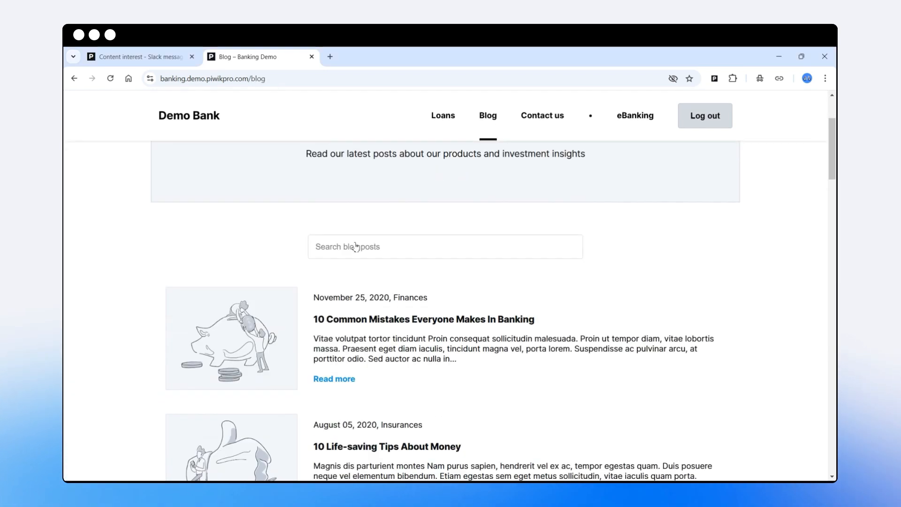
pyautogui.moveTo(396, 288); pyautogui.dragTo(450, 296)
pyautogui.scroll(-2, 430, 299)
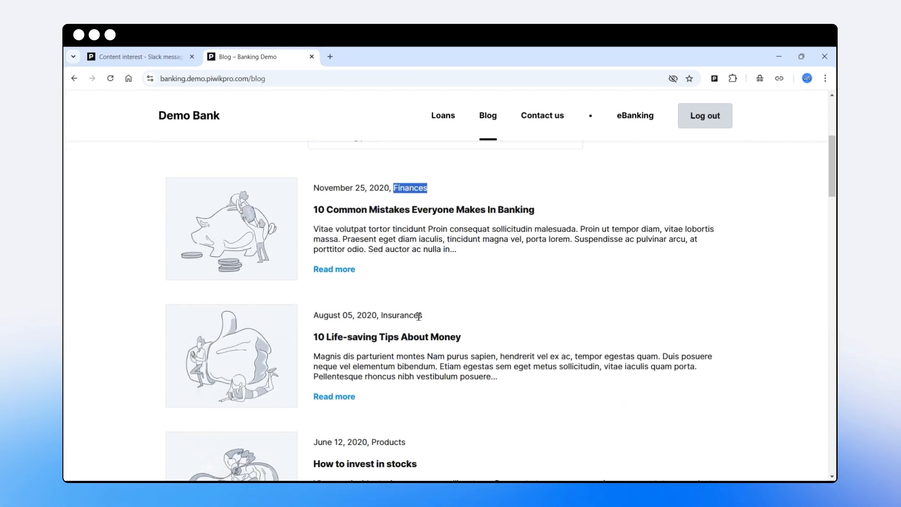
pyautogui.moveTo(380, 315); pyautogui.dragTo(420, 315)
pyautogui.click(375, 212)
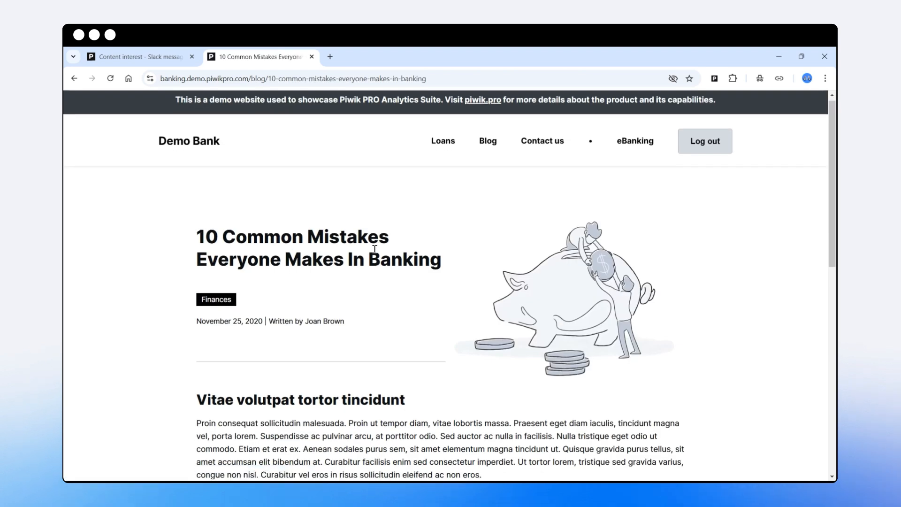
pyautogui.scroll(-2, 248, 241)
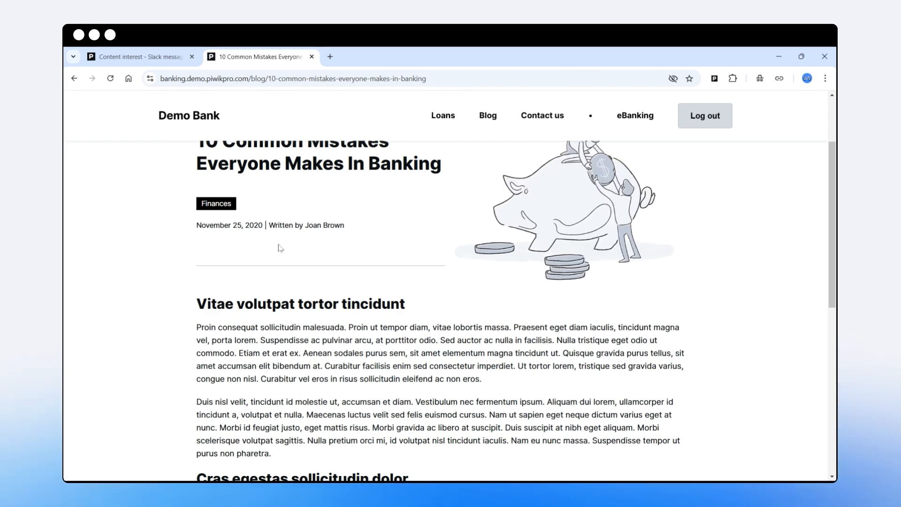
pyautogui.scroll(3, 280, 248)
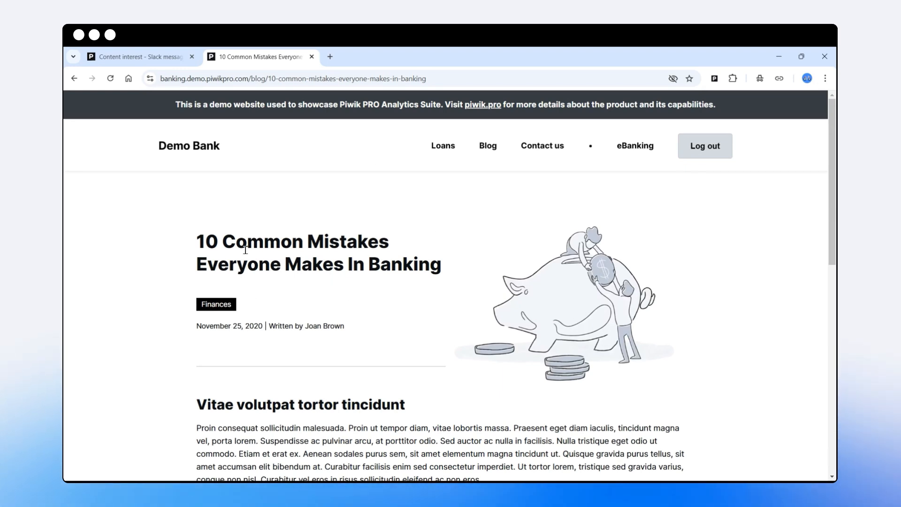
# Compare the article's category label with the audience's Blog Category conditions, and close the article.
pyautogui.hotkey('ctrl', 'shift', 'Tab')
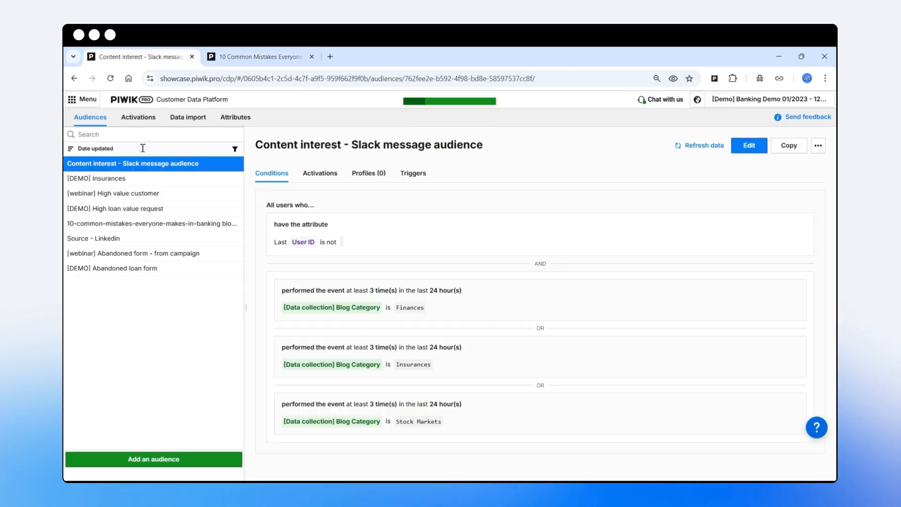
pyautogui.click(241, 60)
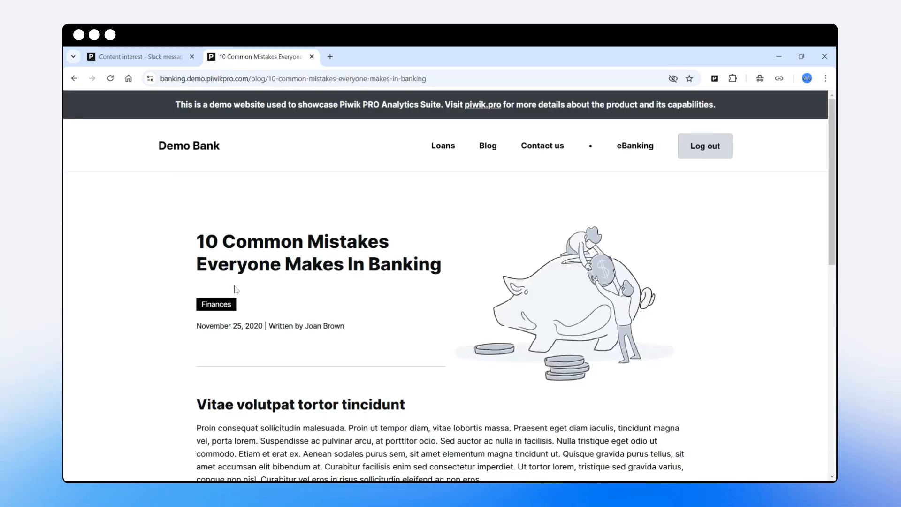
pyautogui.doubleClick(216, 306)
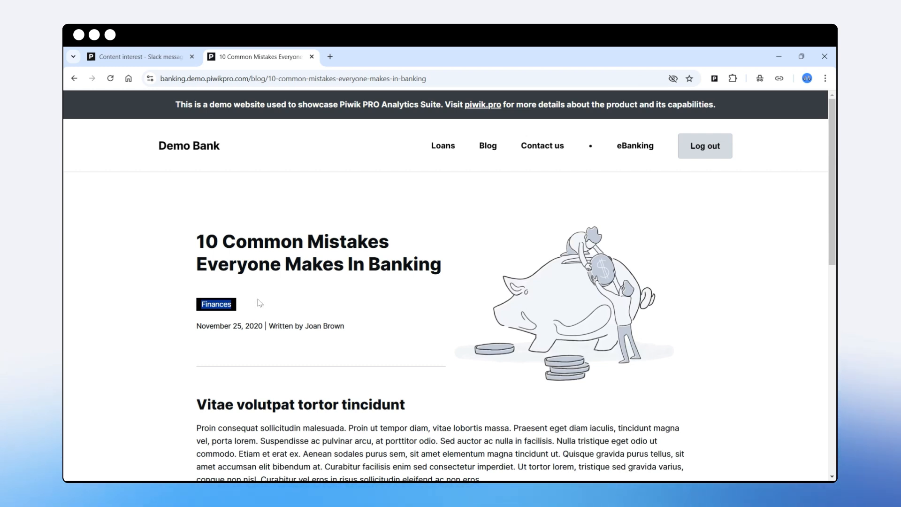
pyautogui.hotkey('ctrl', 'w')
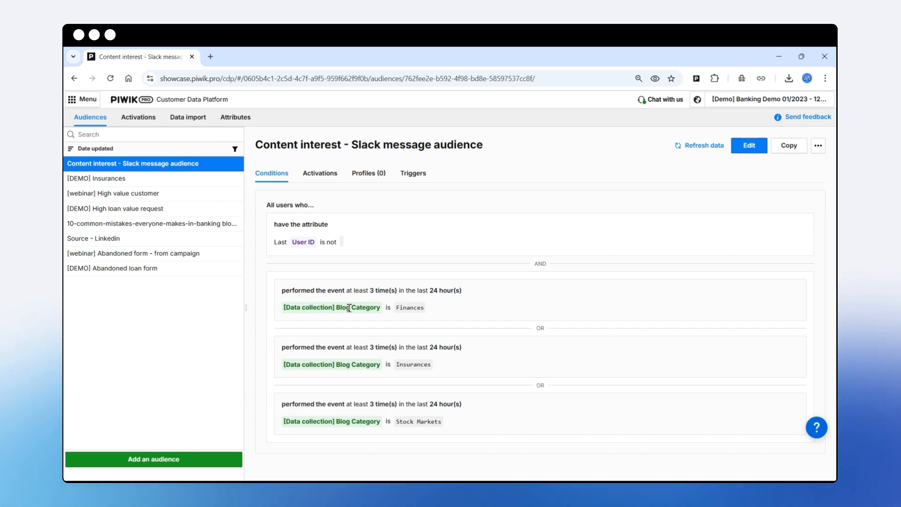
# Open the "Content interest - Slack message audience" for editing and examine its User ID condition and its OR-linked Blog Category conditions.
pyautogui.click(749, 146)
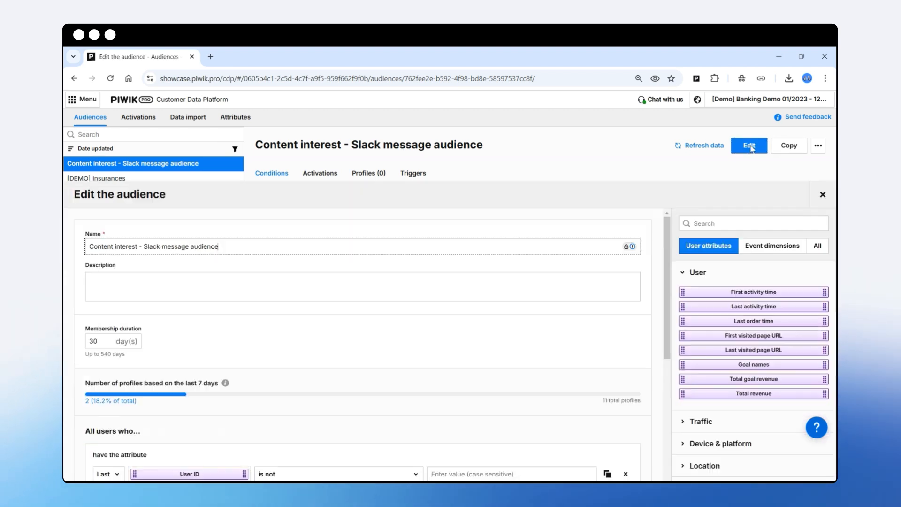
pyautogui.scroll(-1, 353, 281)
pyautogui.scroll(1, 355, 280)
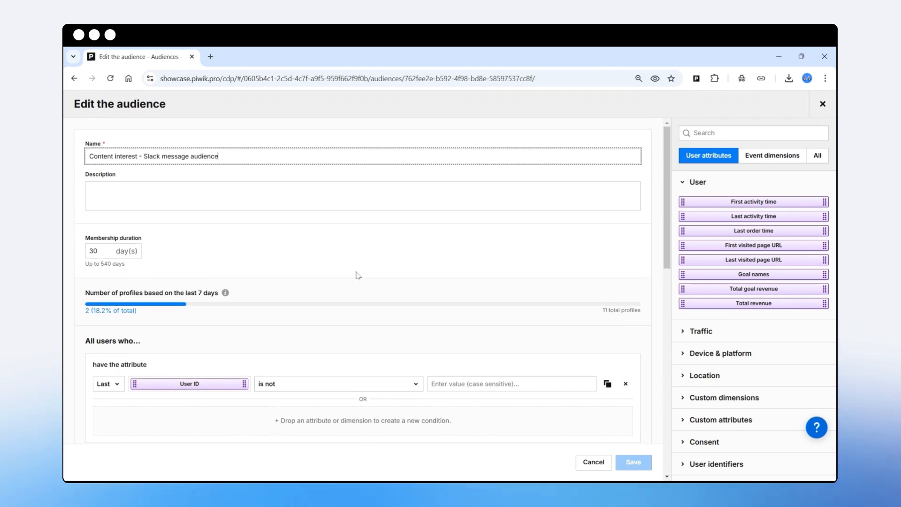
pyautogui.scroll(-3, 356, 277)
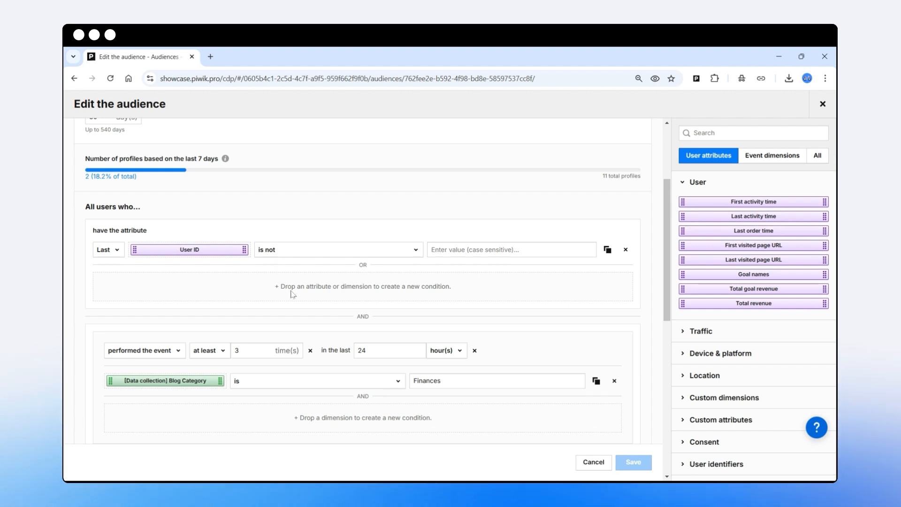
pyautogui.scroll(-2, 292, 296)
pyautogui.scroll(-2, 300, 296)
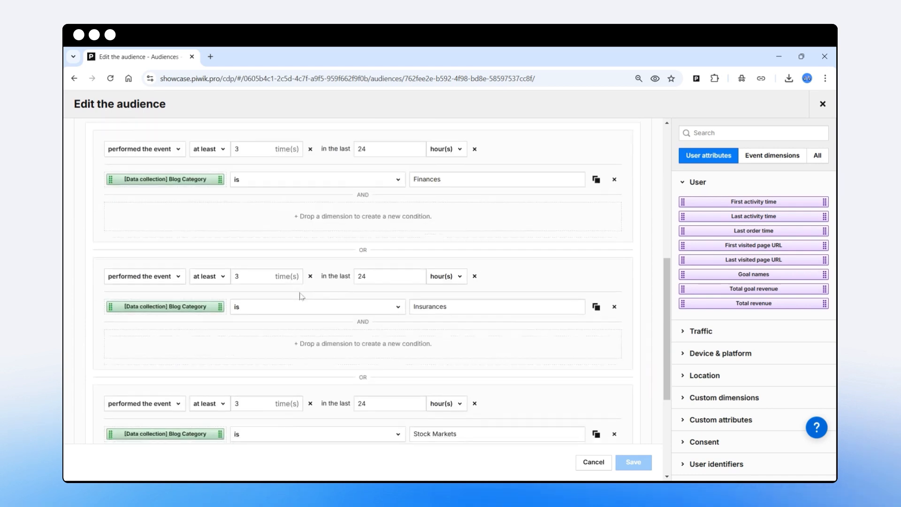
pyautogui.scroll(2, 309, 295)
pyautogui.scroll(1, 301, 300)
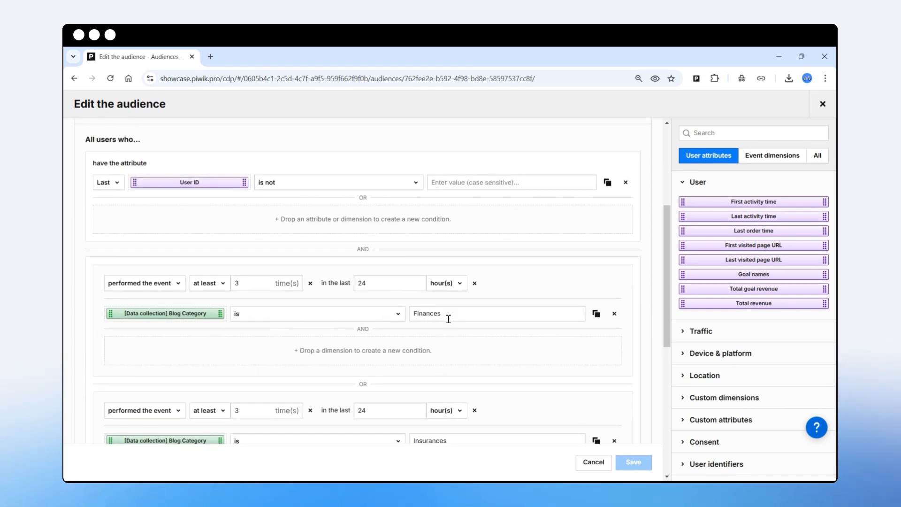
pyautogui.scroll(-2, 428, 321)
pyautogui.scroll(-2, 430, 319)
pyautogui.doubleClick(371, 251)
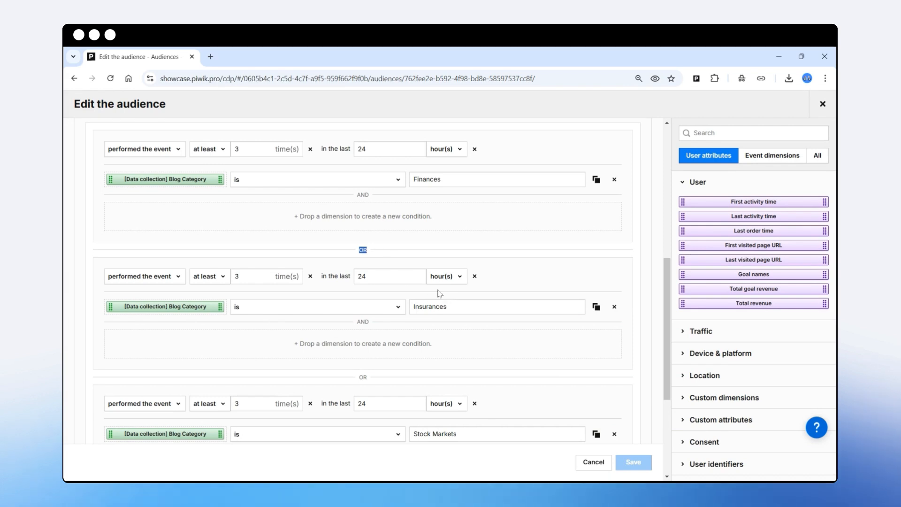
pyautogui.scroll(-2, 399, 335)
pyautogui.scroll(-1, 399, 335)
pyautogui.doubleClick(362, 310)
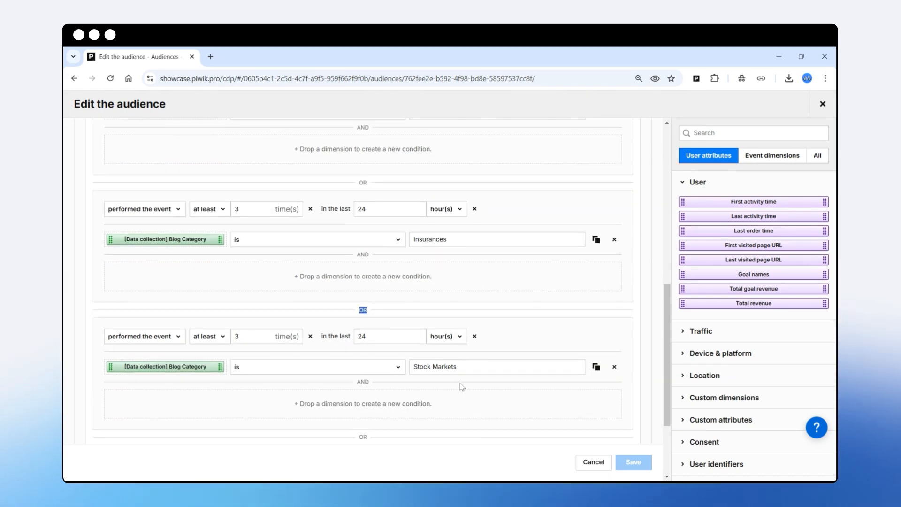
pyautogui.scroll(6, 375, 362)
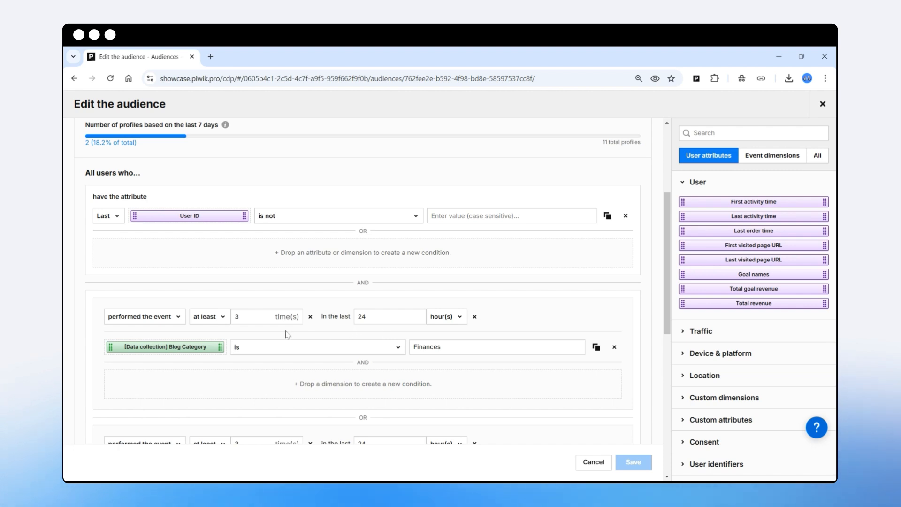
# Check the Finances condition's event count and time unit options, keep 3 times in the last 24 hours, and save the audience.
pyautogui.click(266, 317)
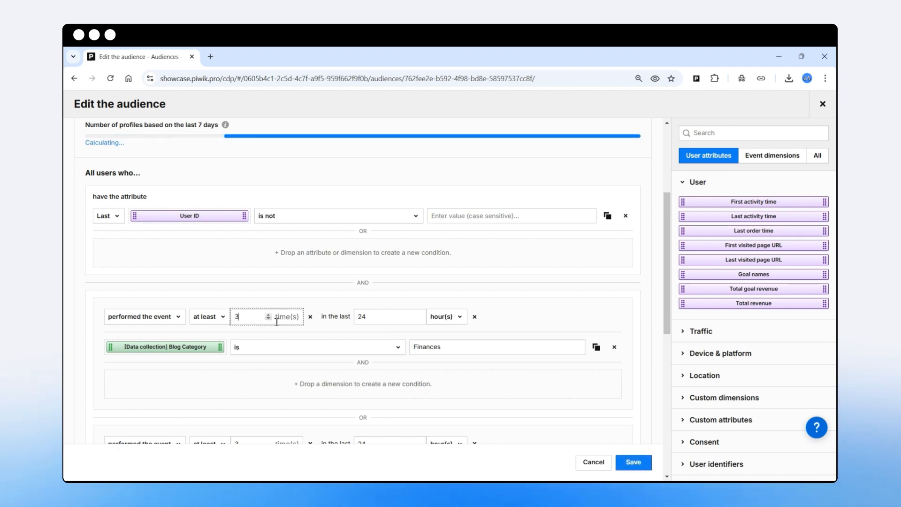
pyautogui.click(443, 317)
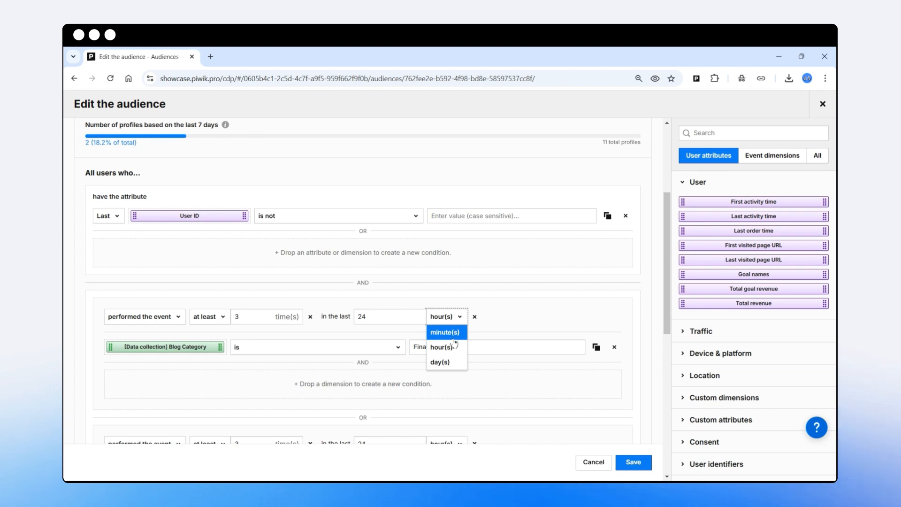
pyautogui.click(390, 336)
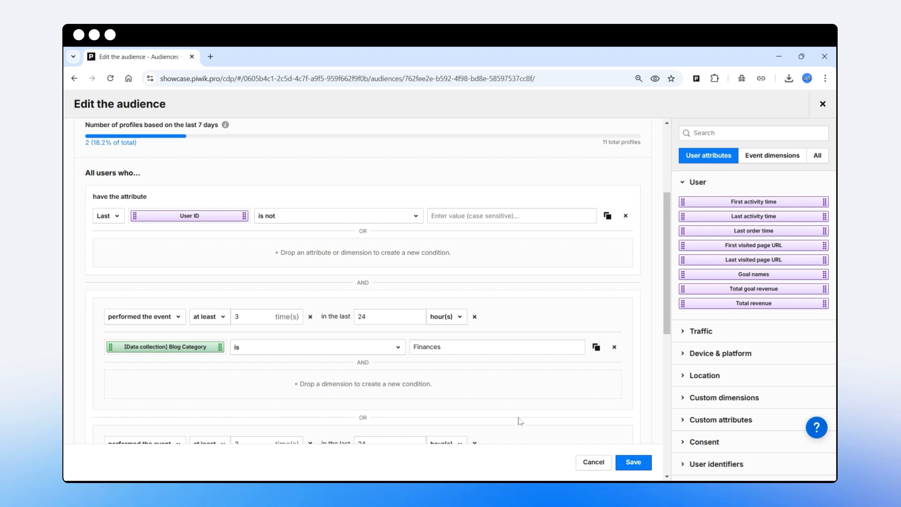
pyautogui.click(634, 462)
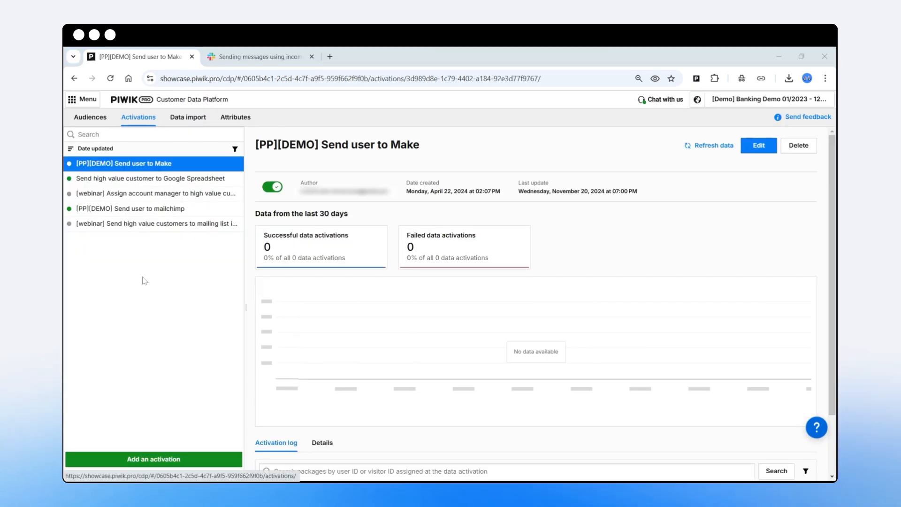
pyautogui.click(155, 459)
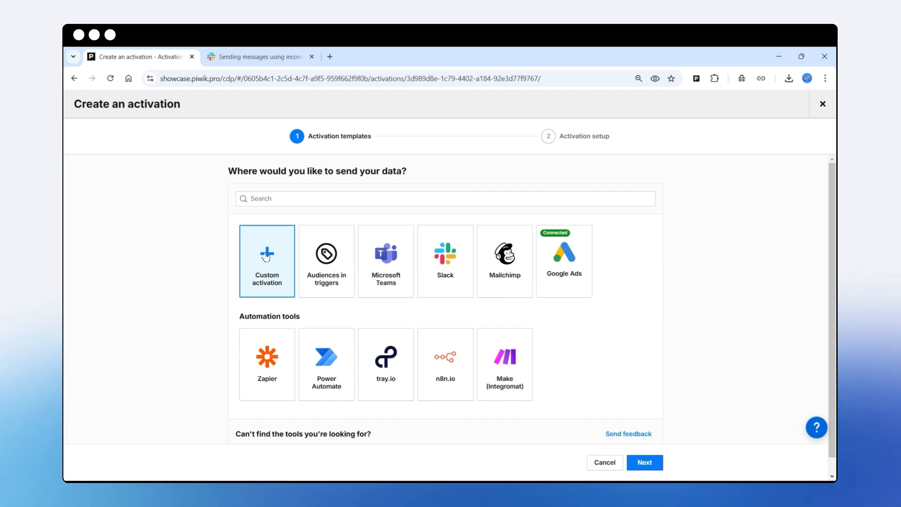
pyautogui.click(642, 463)
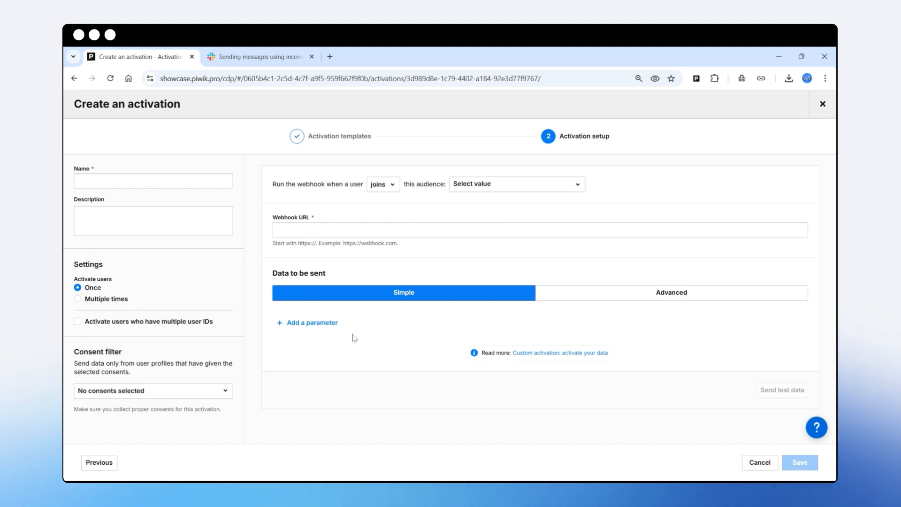
pyautogui.click(596, 298)
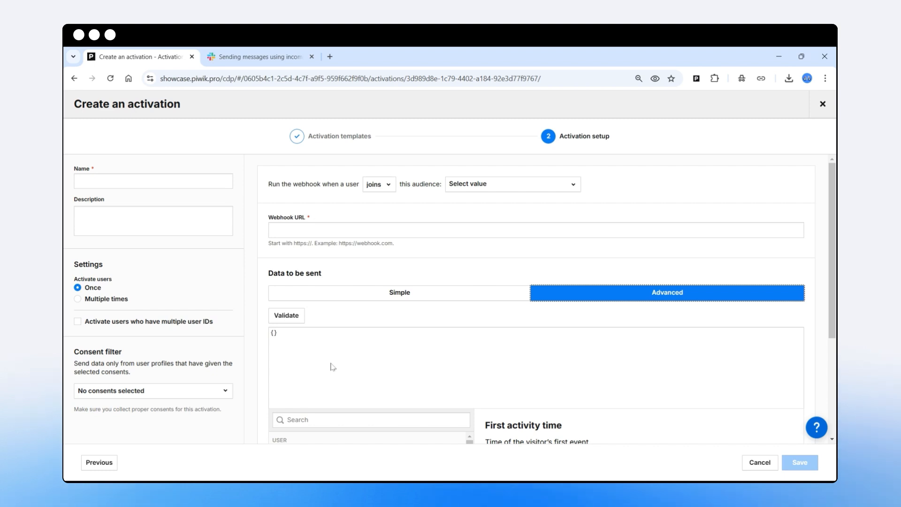
pyautogui.click(823, 109)
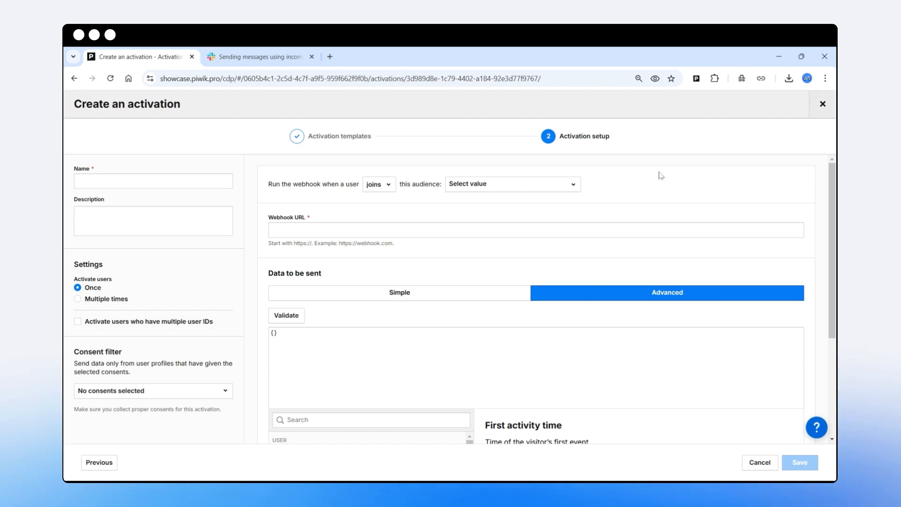
# Start a new activation from the Slack template and review the customer field in its message payload.
pyautogui.click(182, 460)
pyautogui.click(455, 263)
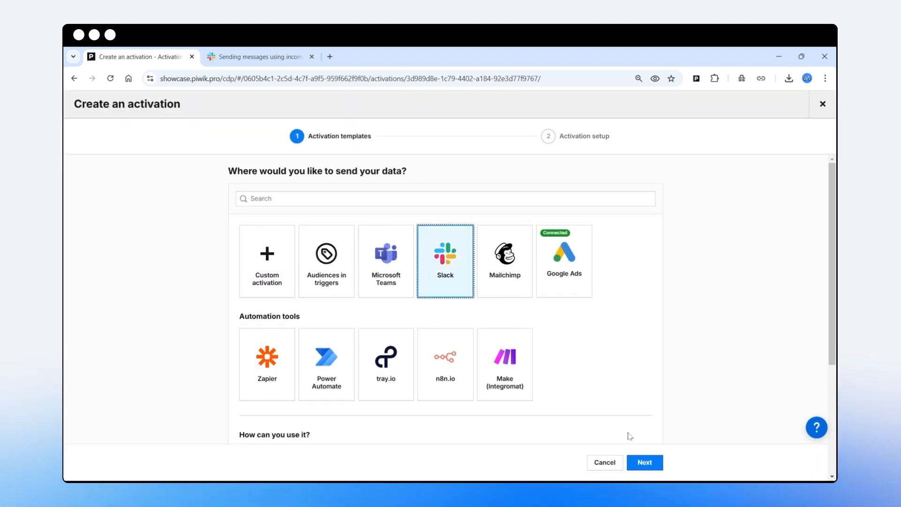
pyautogui.click(644, 462)
pyautogui.scroll(-3, 393, 355)
pyautogui.scroll(3, 384, 378)
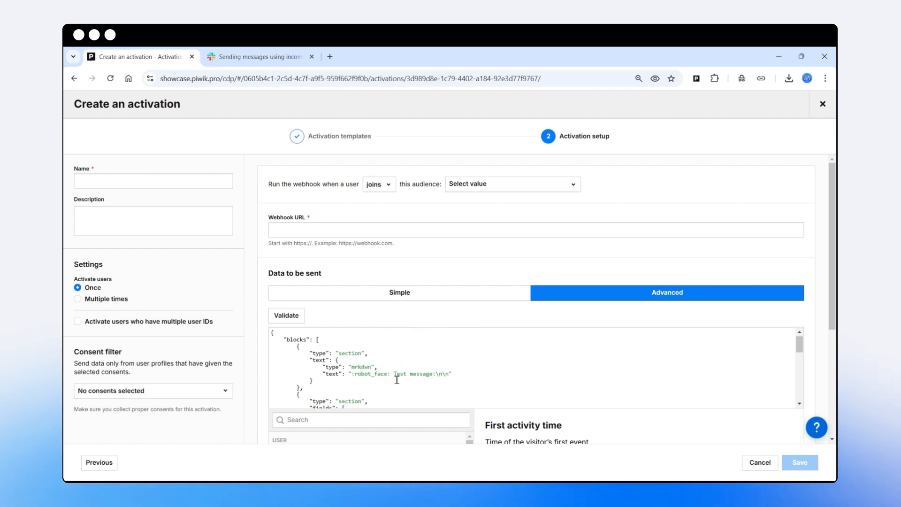
pyautogui.scroll(-2, 399, 366)
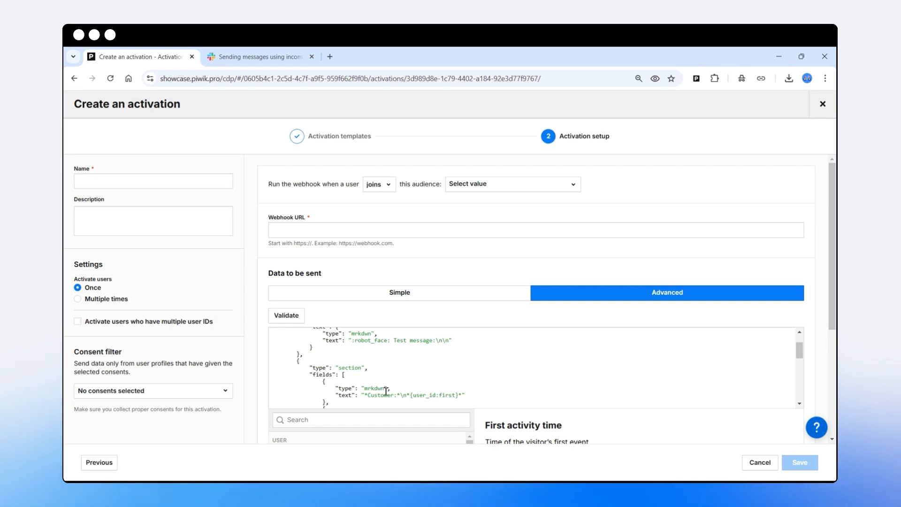
pyautogui.moveTo(368, 394); pyautogui.dragTo(397, 395)
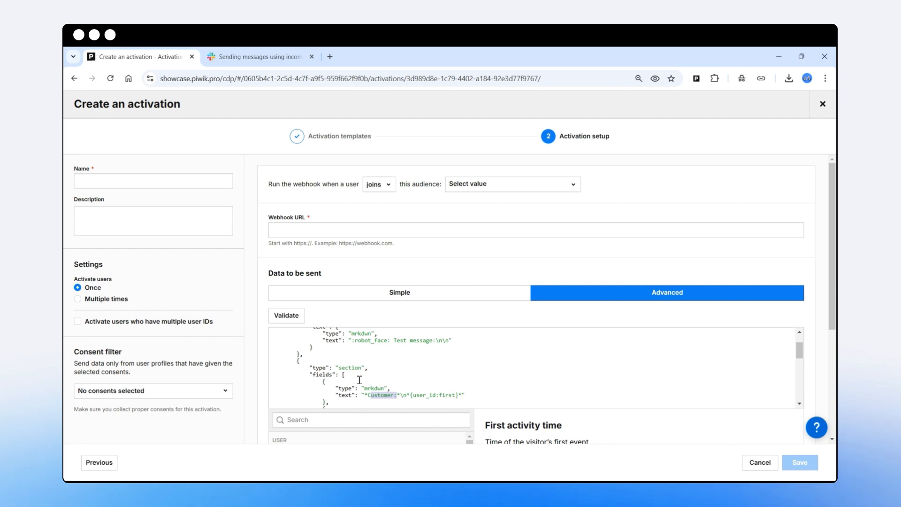
# Name the activation "Slack message activation".
pyautogui.click(118, 181)
pyautogui.write('S')
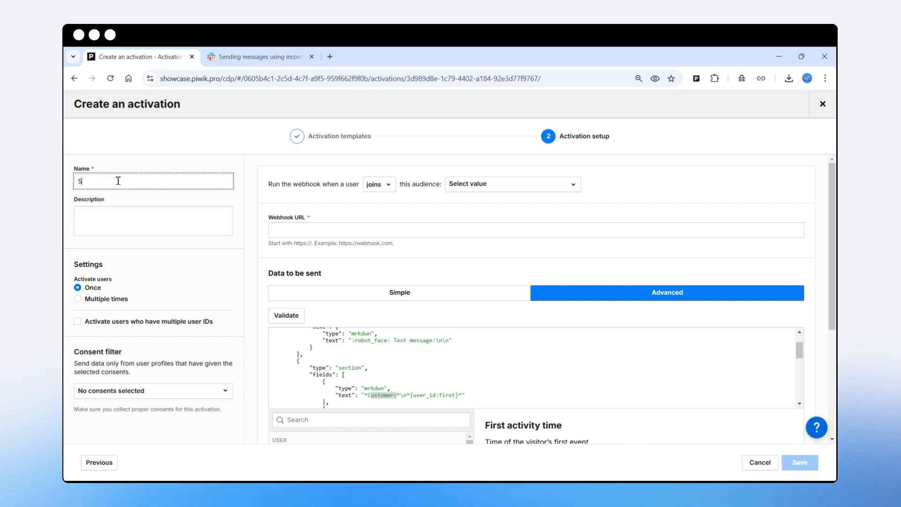
pyautogui.write('lack message activation')
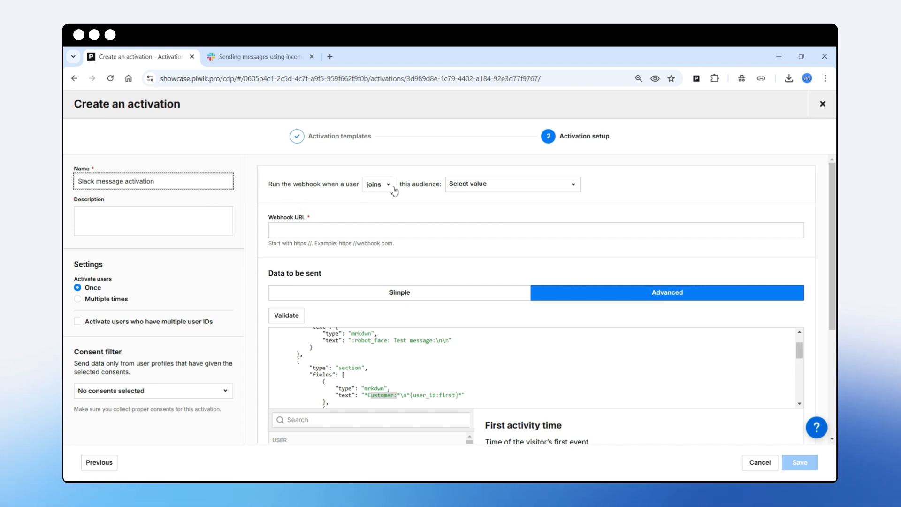
# Run the webhook for users joining "Content interest - Slack message audience" and set Activate users to Once.
pyautogui.click(501, 187)
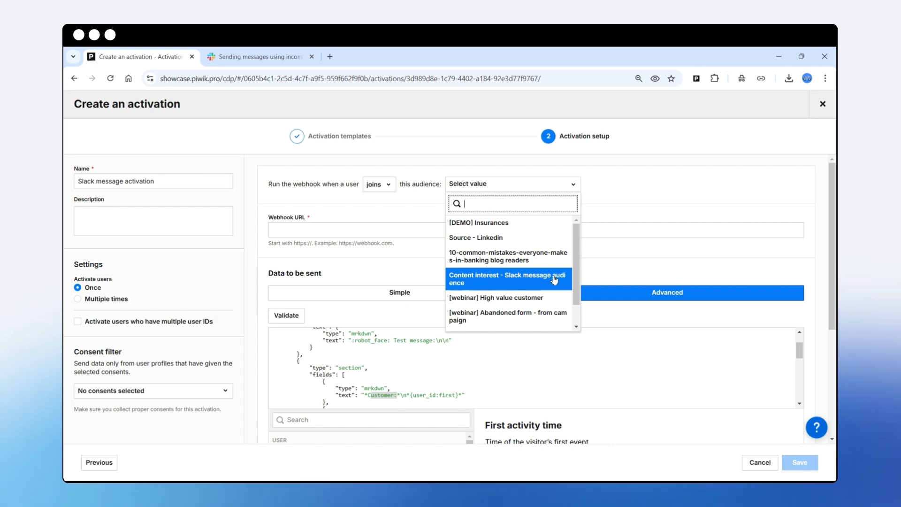
pyautogui.click(499, 280)
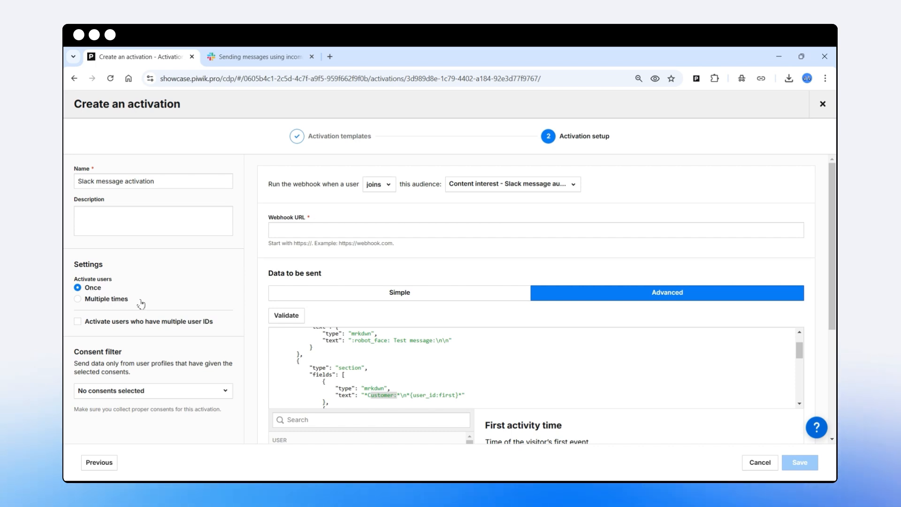
pyautogui.click(78, 300)
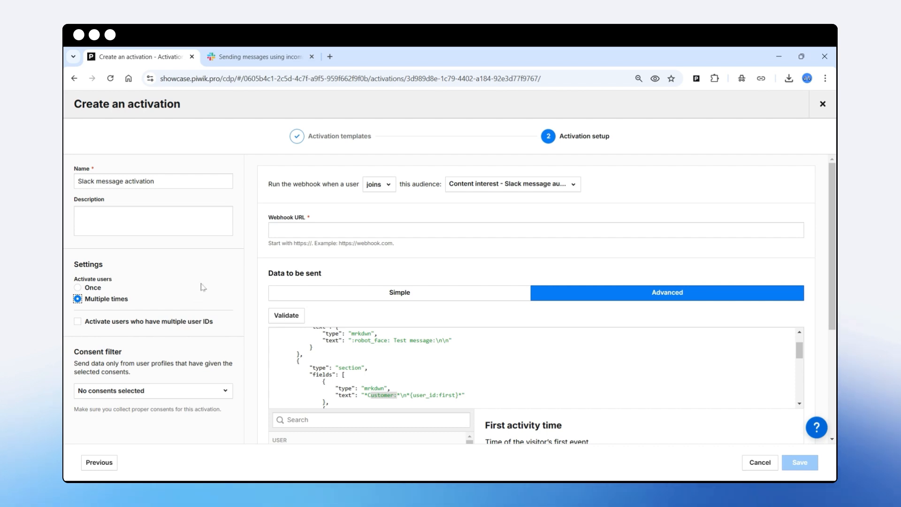
pyautogui.click(78, 287)
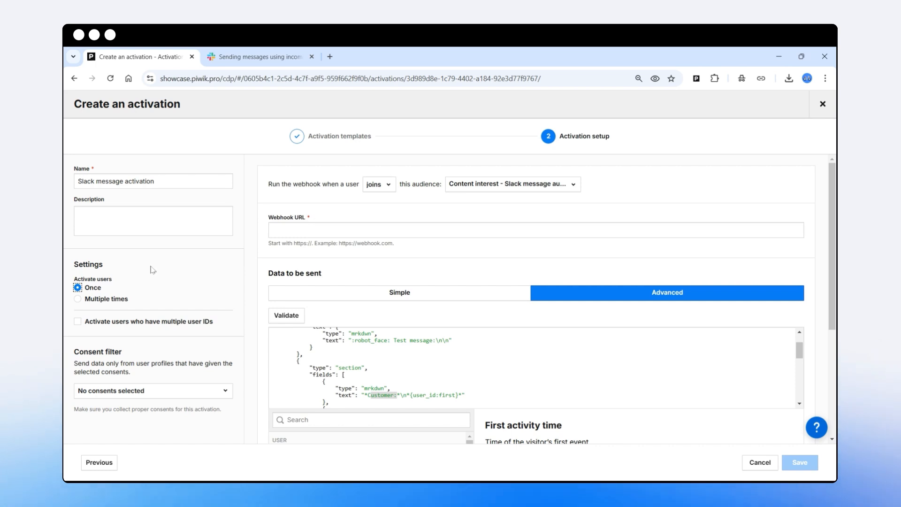
# Set the activation to activate users multiple times and include users who have multiple user IDs.
pyautogui.click(77, 299)
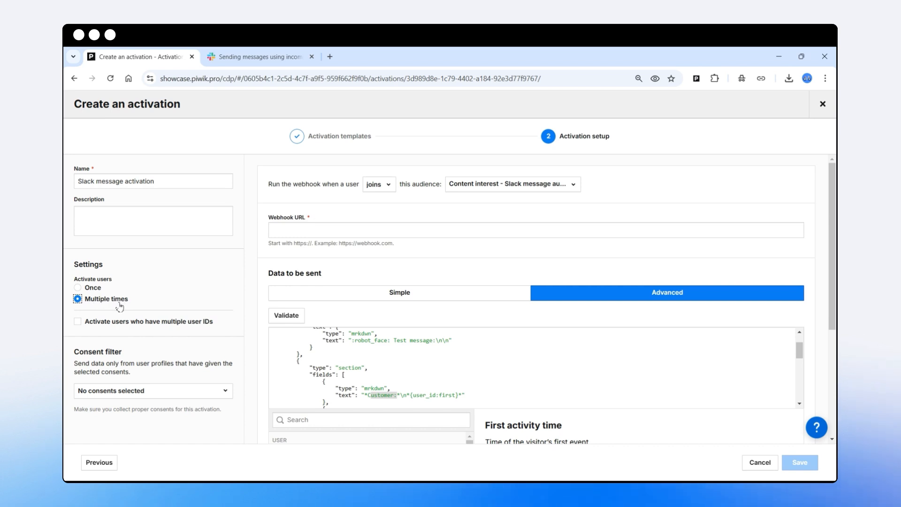
pyautogui.click(77, 324)
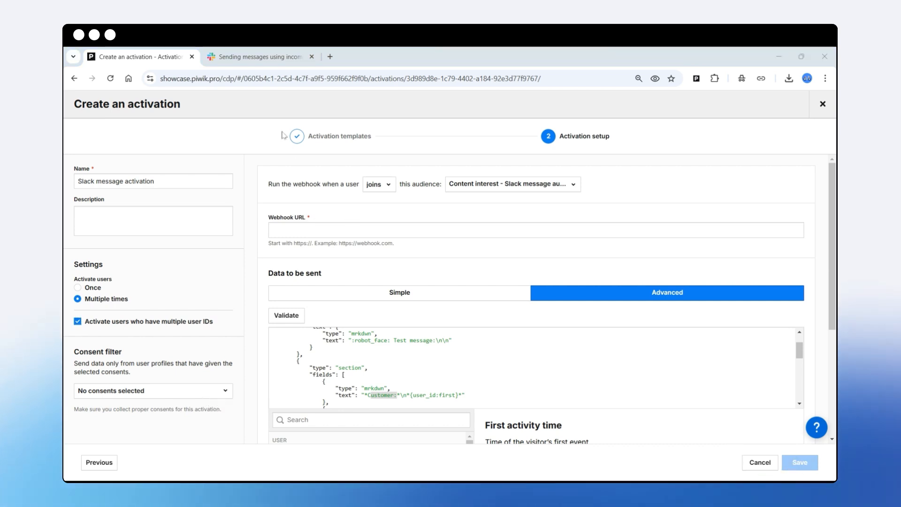
# Switch to Slack's incoming webhooks guide, review its app creation instructions, and start creating a Slack app.
pyautogui.click(263, 58)
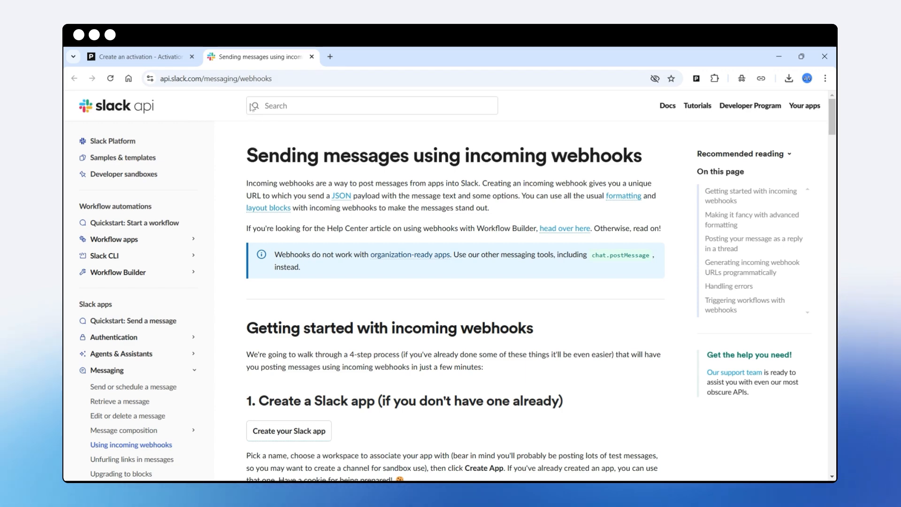
pyautogui.moveTo(276, 79); pyautogui.dragTo(159, 81)
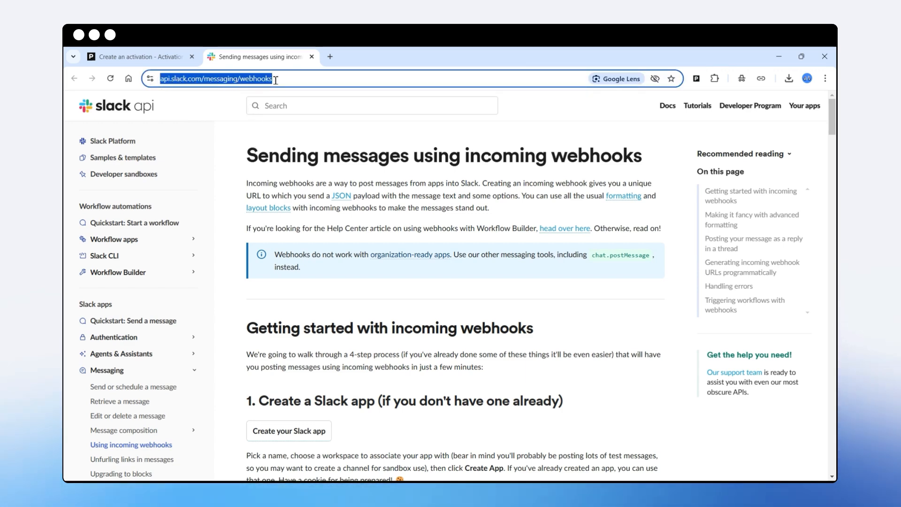
pyautogui.scroll(-3, 383, 261)
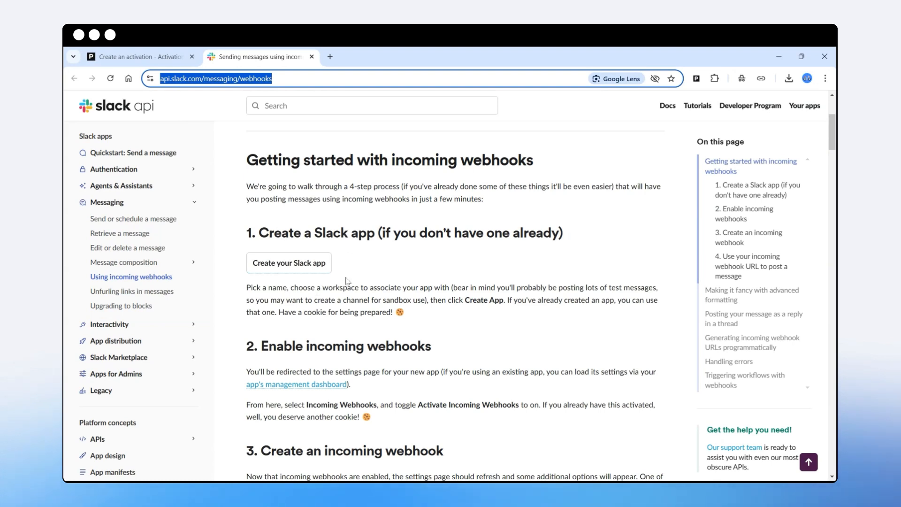
pyautogui.moveTo(313, 233); pyautogui.dragTo(375, 233)
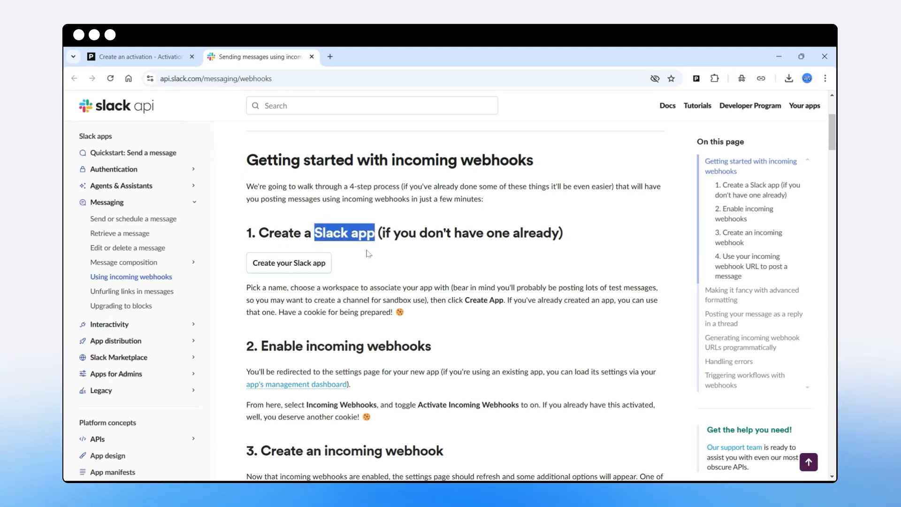
pyautogui.click(275, 79)
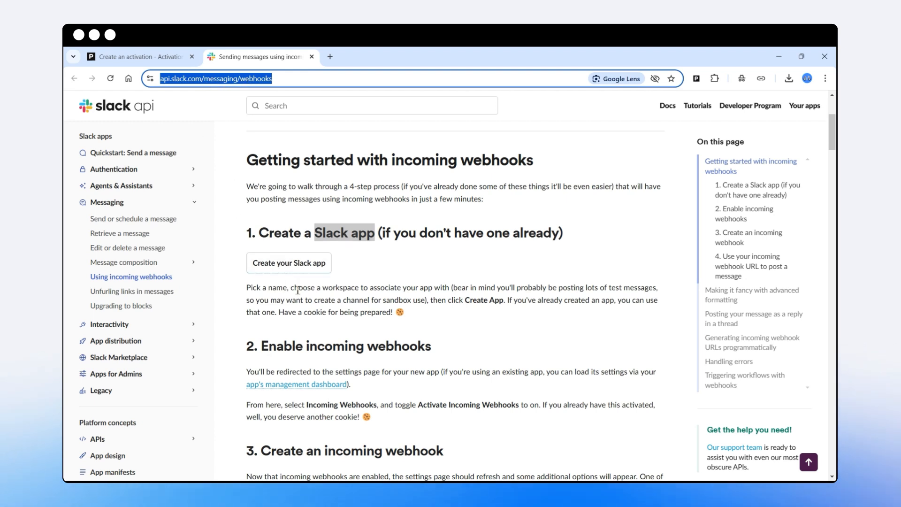
pyautogui.click(288, 267)
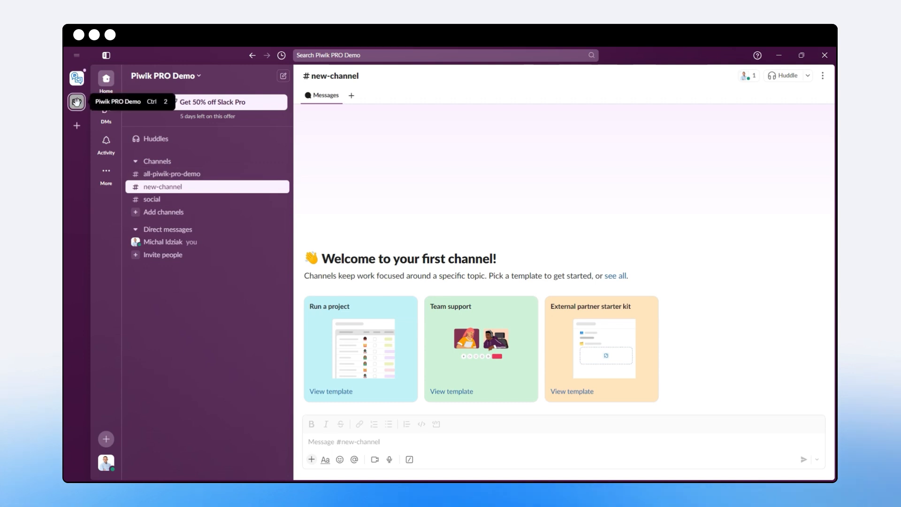
pyautogui.click(779, 55)
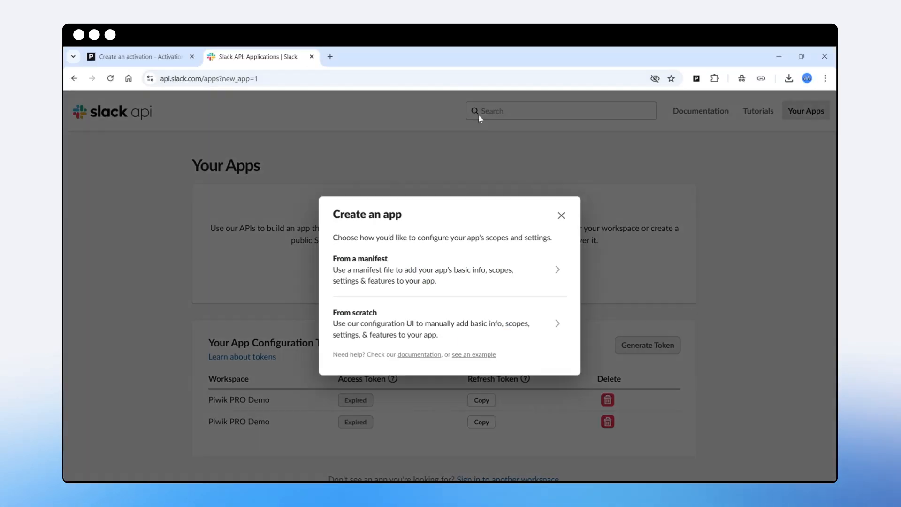
# Create the Slack app from a manifest in the Piwik PRO Demo workspace, keeping the default JSON manifest.
pyautogui.click(360, 266)
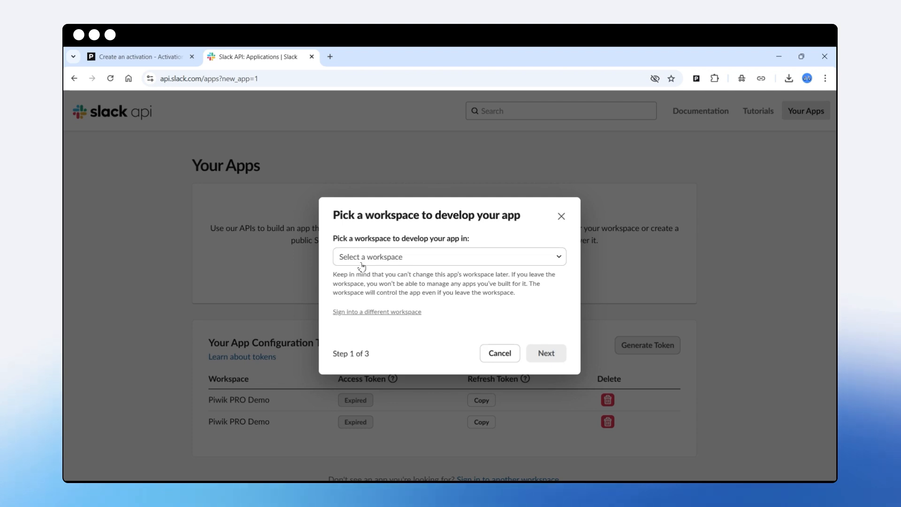
pyautogui.click(389, 261)
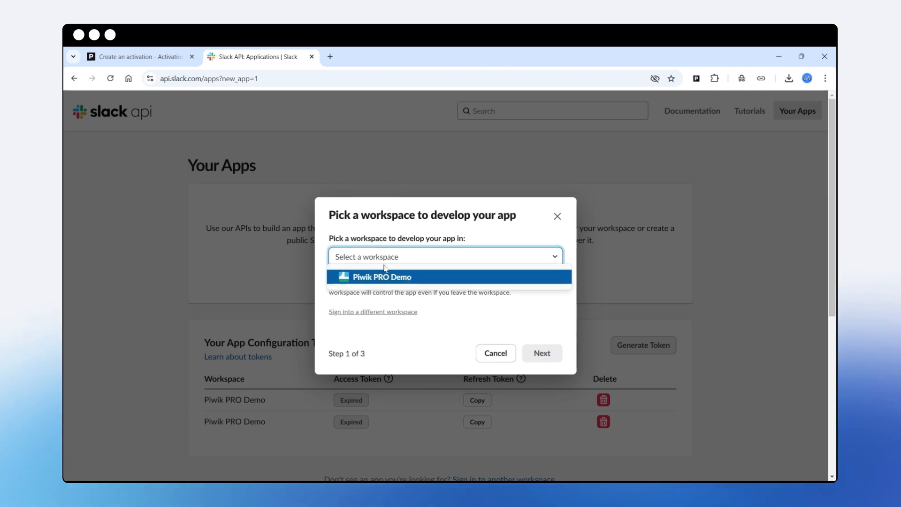
pyautogui.click(369, 278)
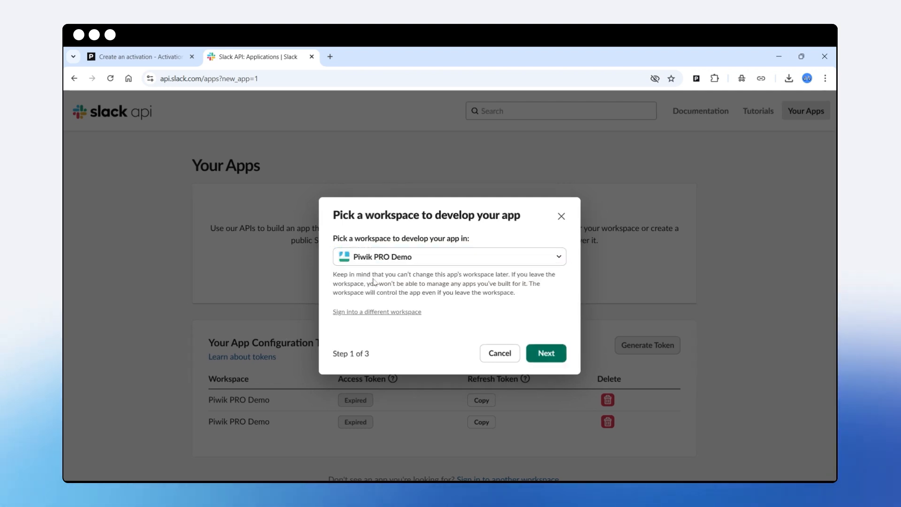
pyautogui.click(551, 350)
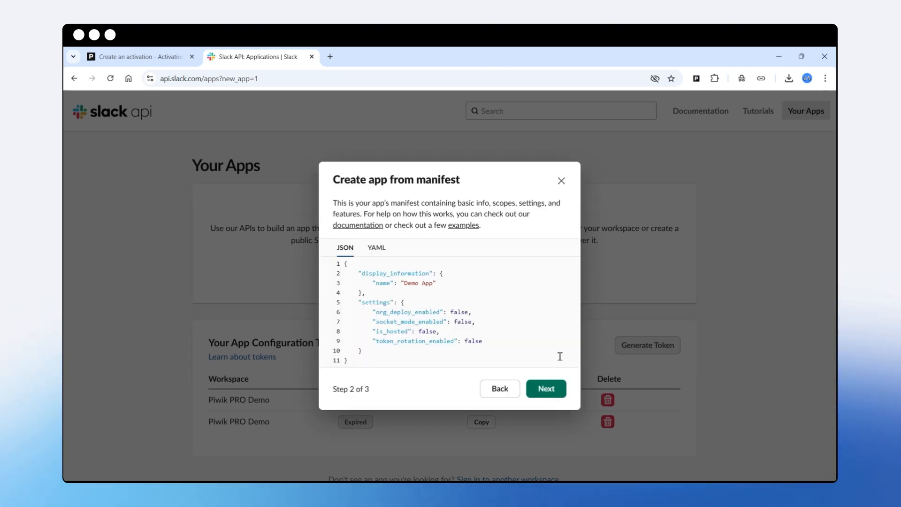
pyautogui.click(547, 393)
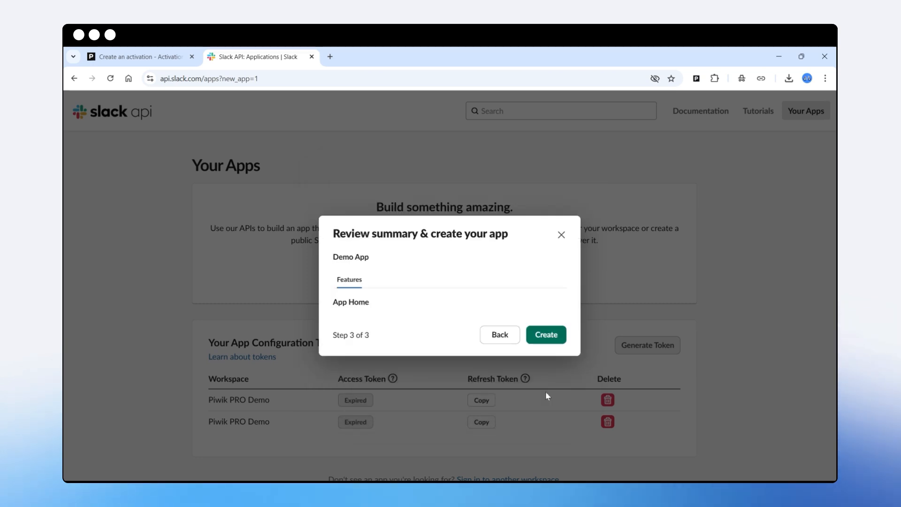
pyautogui.click(549, 336)
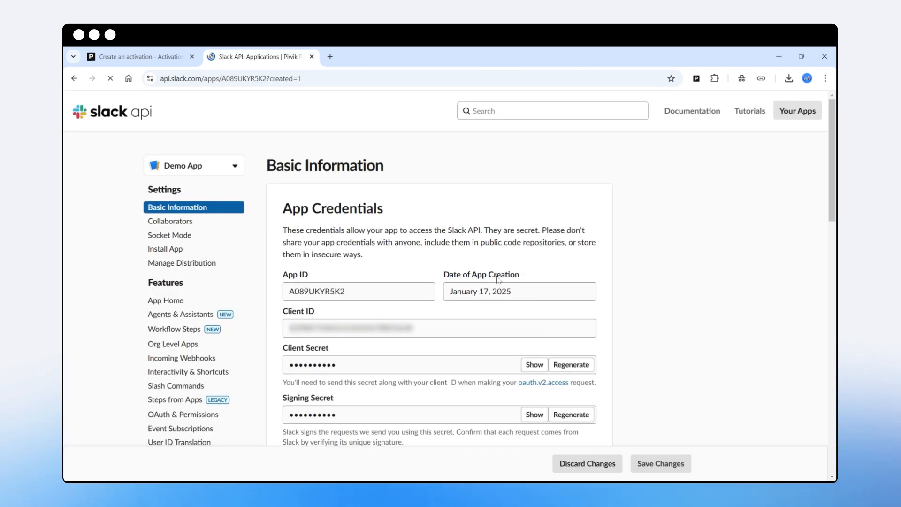
# Rename the app as "CDP Demo" in its display information.
pyautogui.scroll(-10, 362, 274)
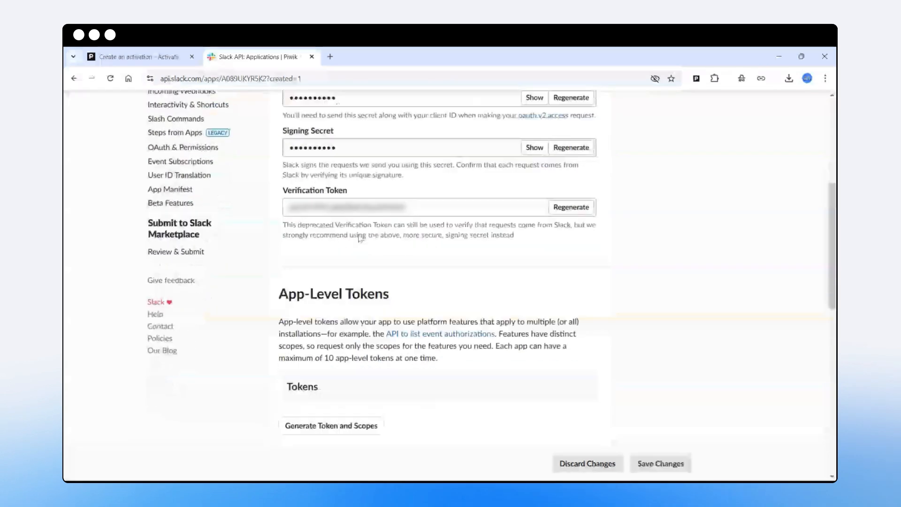
pyautogui.scroll(-5, 360, 238)
pyautogui.scroll(4, 361, 238)
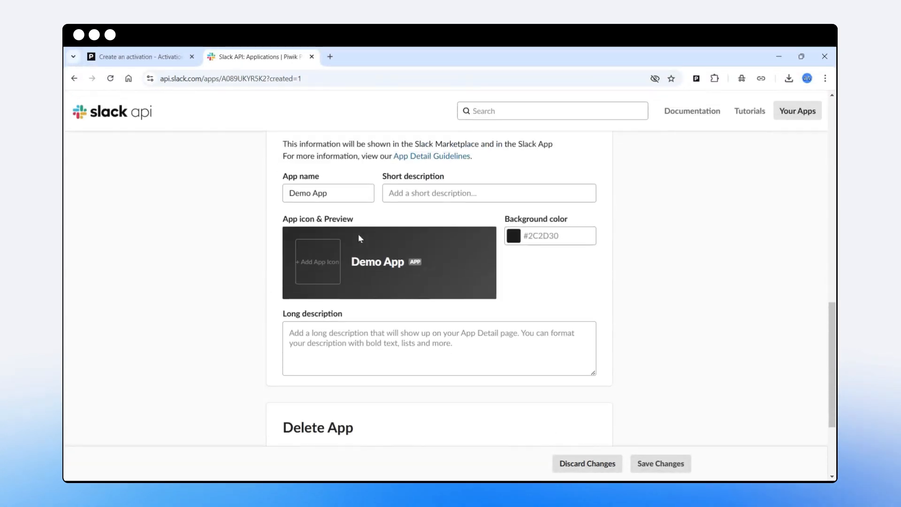
pyautogui.moveTo(334, 258); pyautogui.dragTo(237, 259)
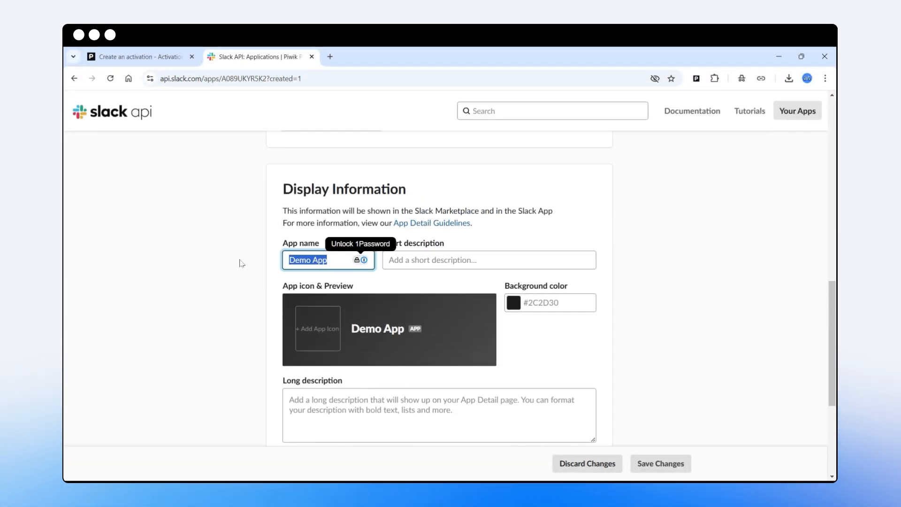
pyautogui.write('CDP DEmo')
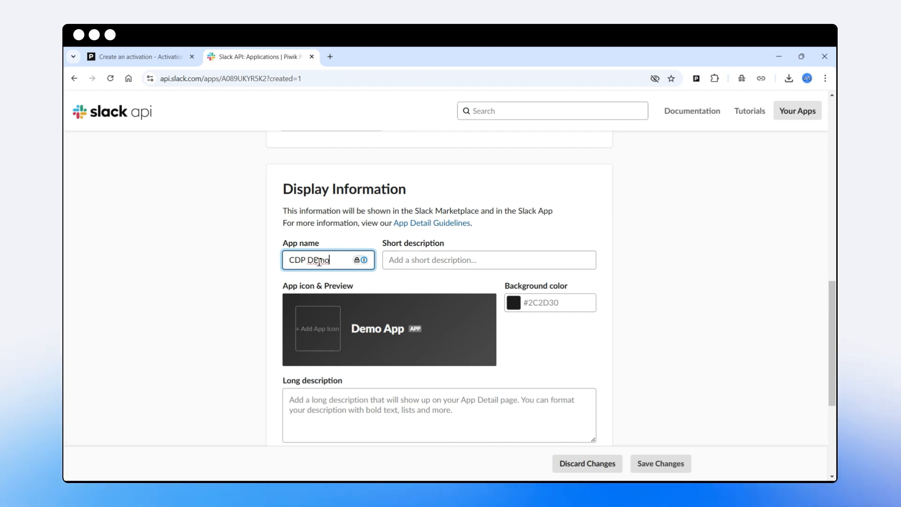
pyautogui.press('BackSpace')
pyautogui.write('e')
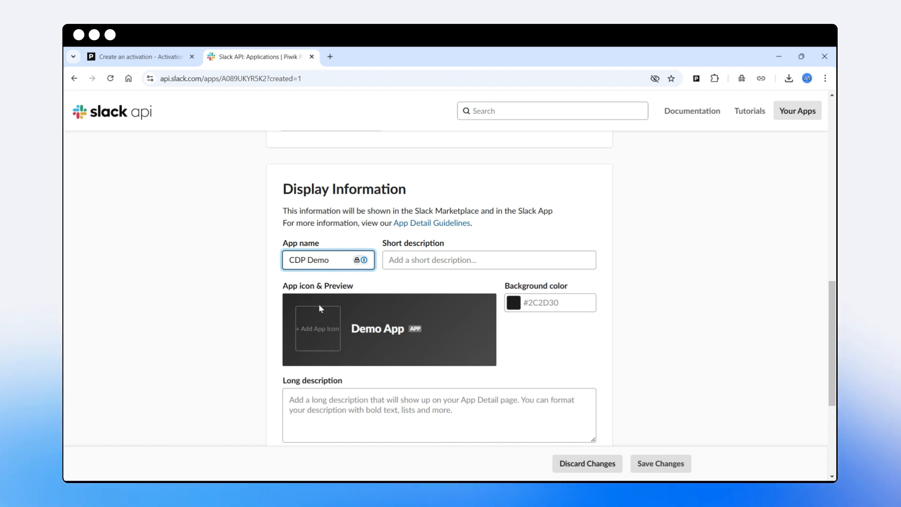
# Add the short description "Test description", set the background color to #657ec7, and save the app's display information.
pyautogui.click(423, 265)
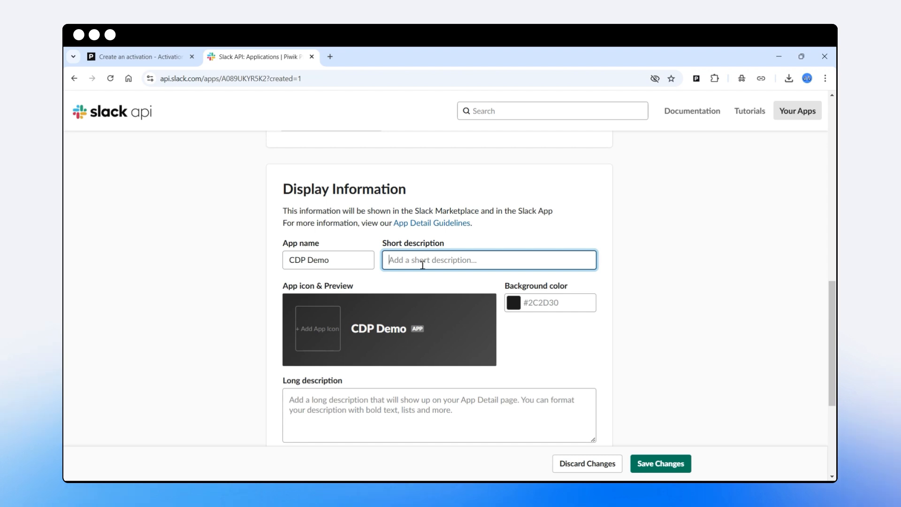
pyautogui.write('Test description')
pyautogui.click(513, 303)
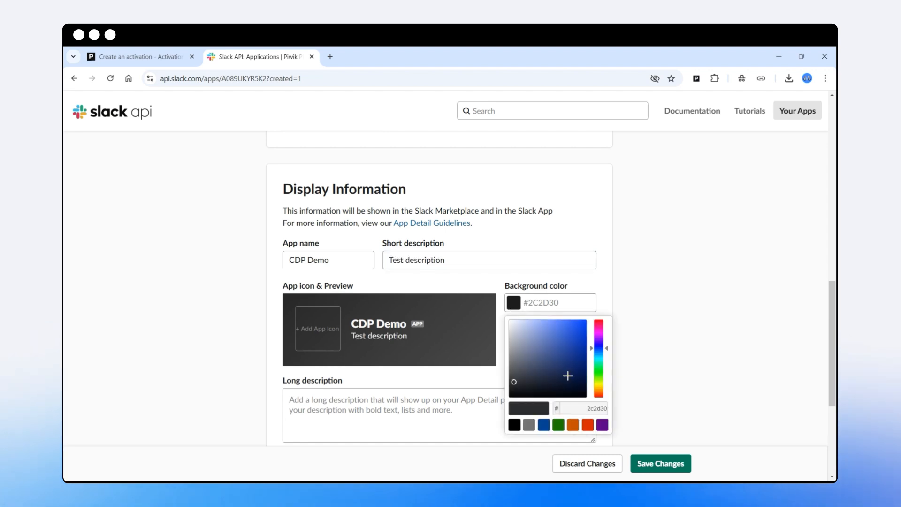
pyautogui.click(548, 336)
pyautogui.click(711, 292)
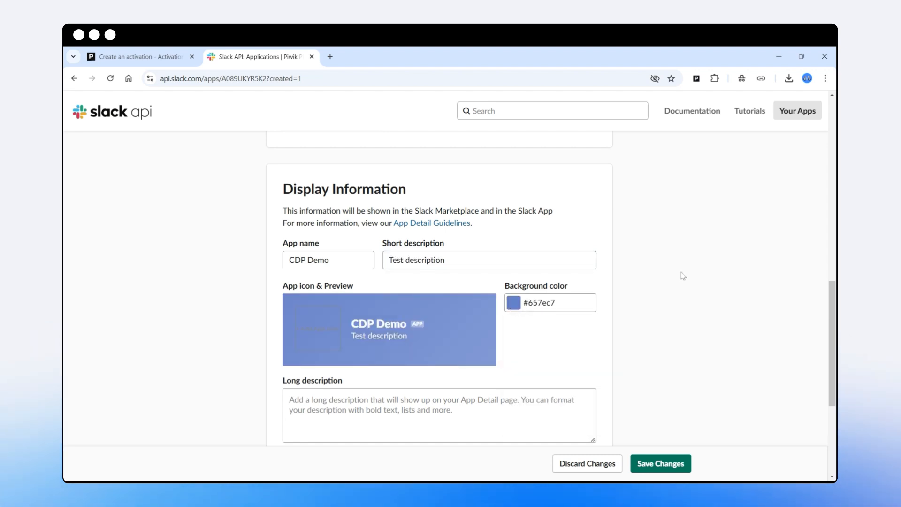
pyautogui.scroll(-3, 647, 334)
pyautogui.click(676, 464)
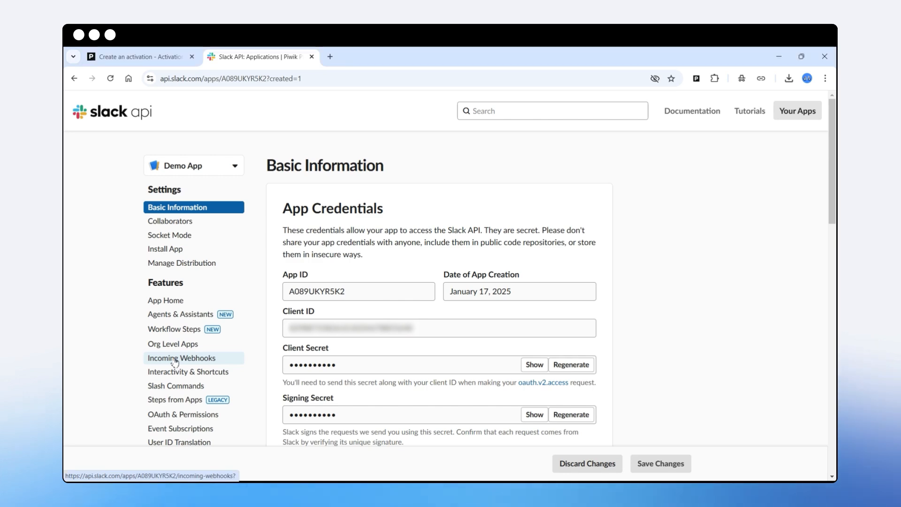
# Activate incoming webhooks for the CDP Demo app and authorize a new workspace webhook that posts to new-channel.
pyautogui.click(180, 360)
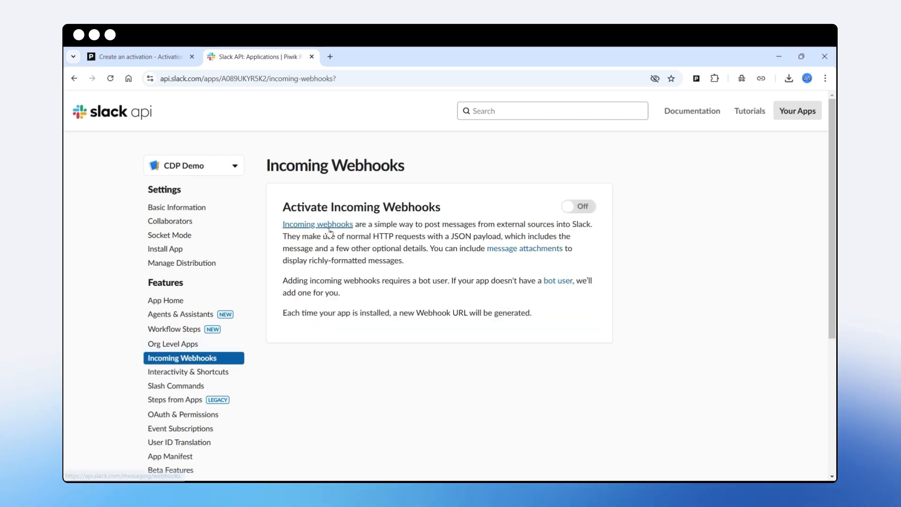
pyautogui.click(586, 211)
pyautogui.scroll(-5, 470, 282)
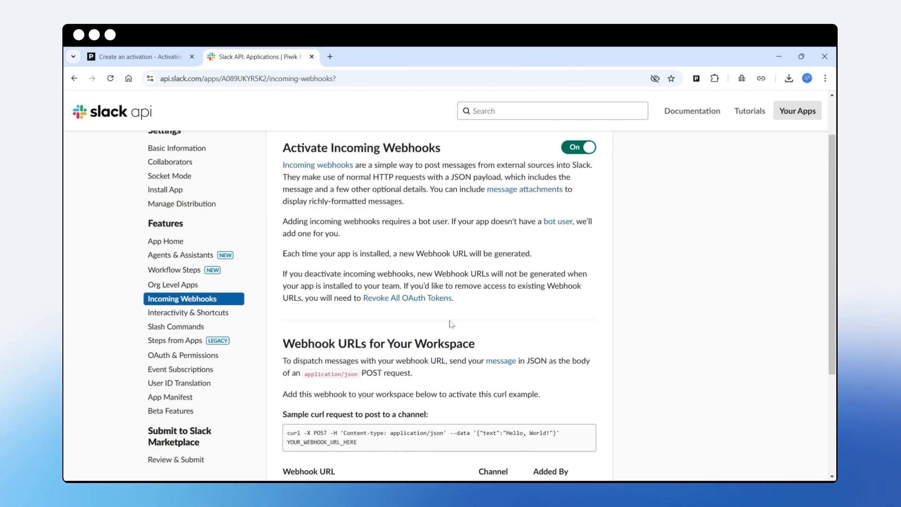
pyautogui.click(339, 364)
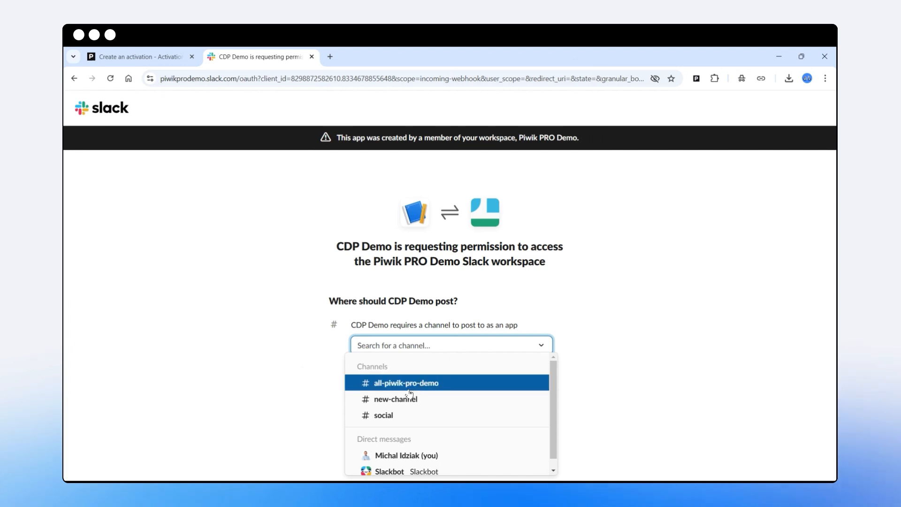
pyautogui.click(390, 401)
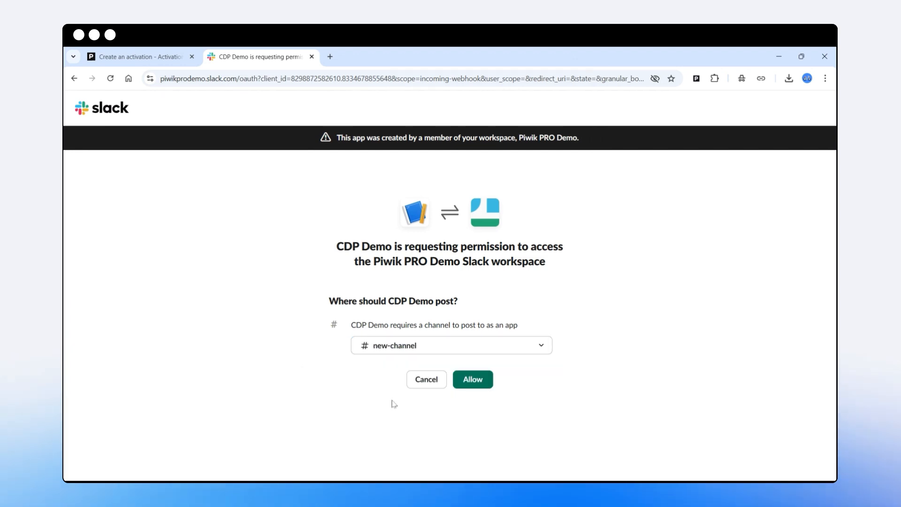
pyautogui.click(473, 381)
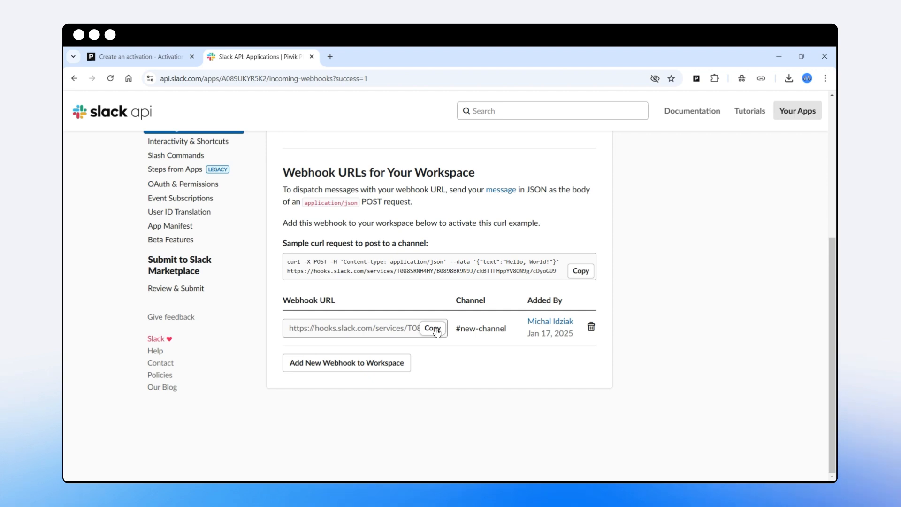
# Copy the new-channel webhook URL and paste it into the Webhook URL field of the Piwik PRO activation.
pyautogui.click(154, 56)
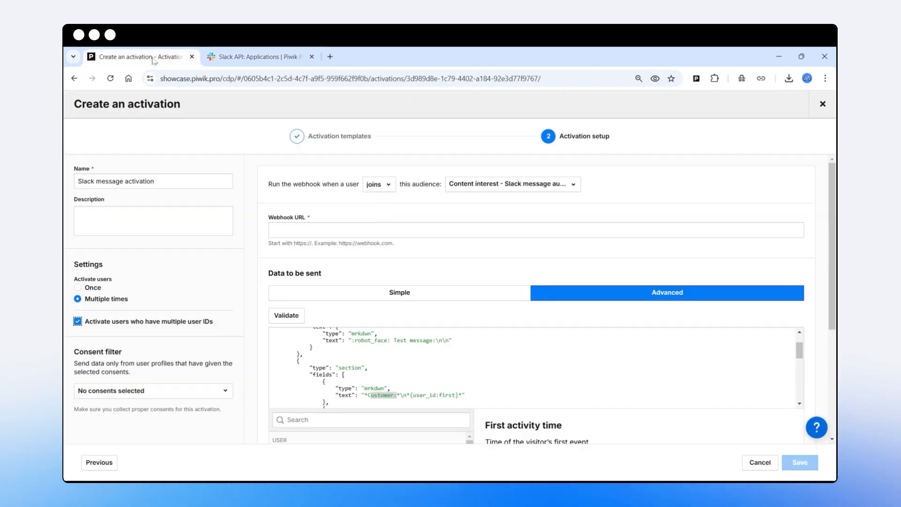
pyautogui.click(280, 232)
pyautogui.rightClick(280, 232)
pyautogui.click(301, 331)
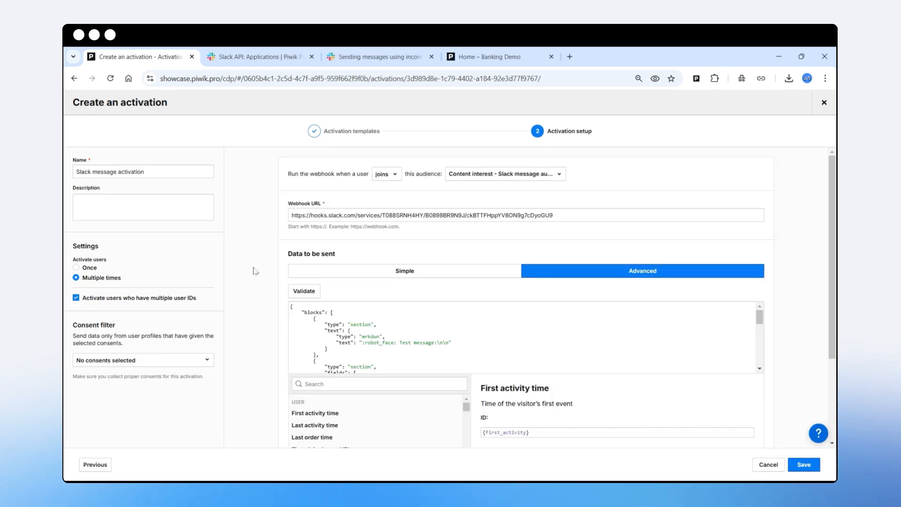
# Copy the activation's whole JSON payload and open Block Kit Builder from the Slack API documentation.
pyautogui.click(399, 355)
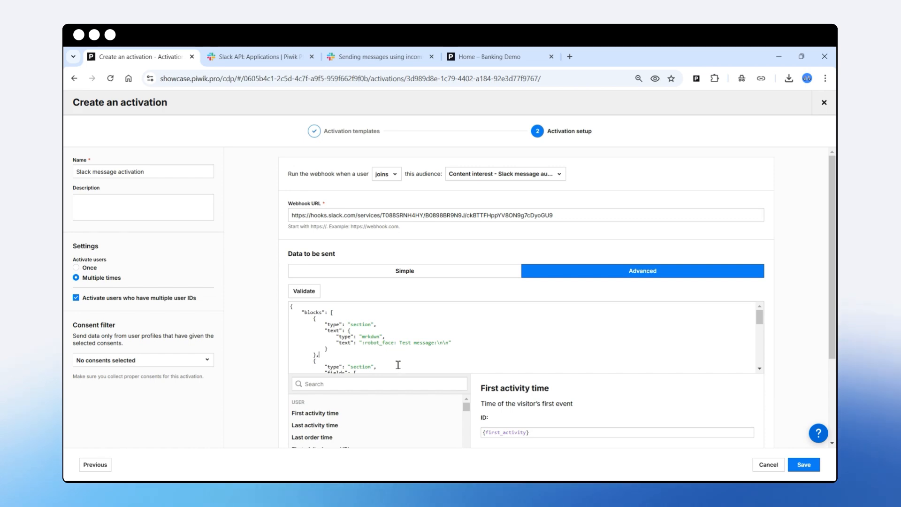
pyautogui.hotkey('ctrl', 'a')
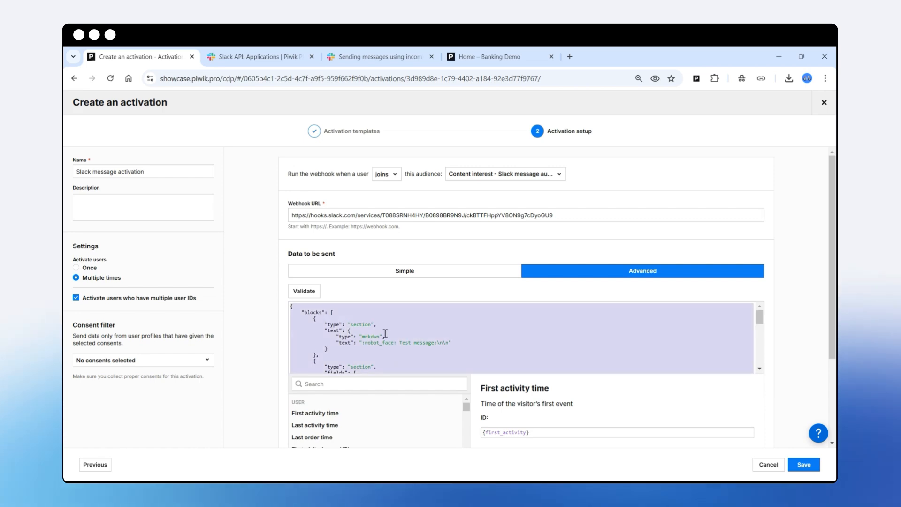
pyautogui.click(378, 56)
pyautogui.scroll(10, 360, 173)
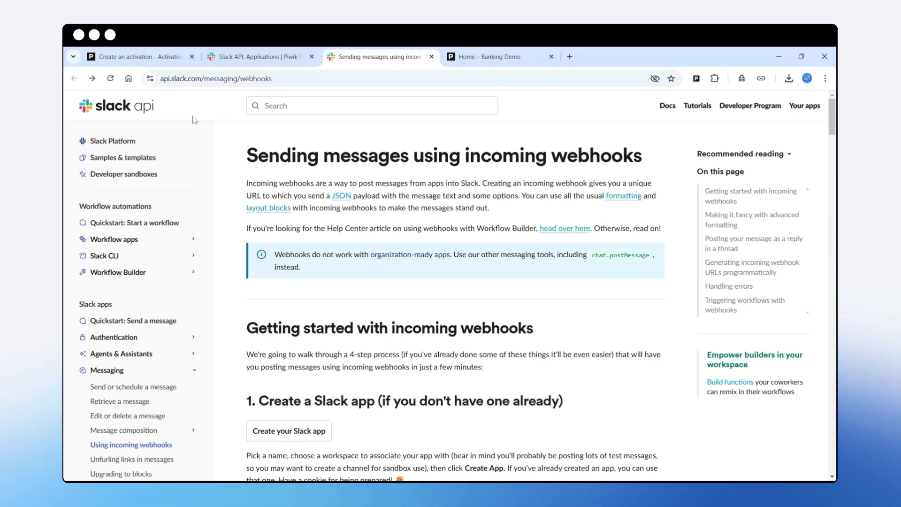
pyautogui.moveTo(277, 79); pyautogui.dragTo(134, 76)
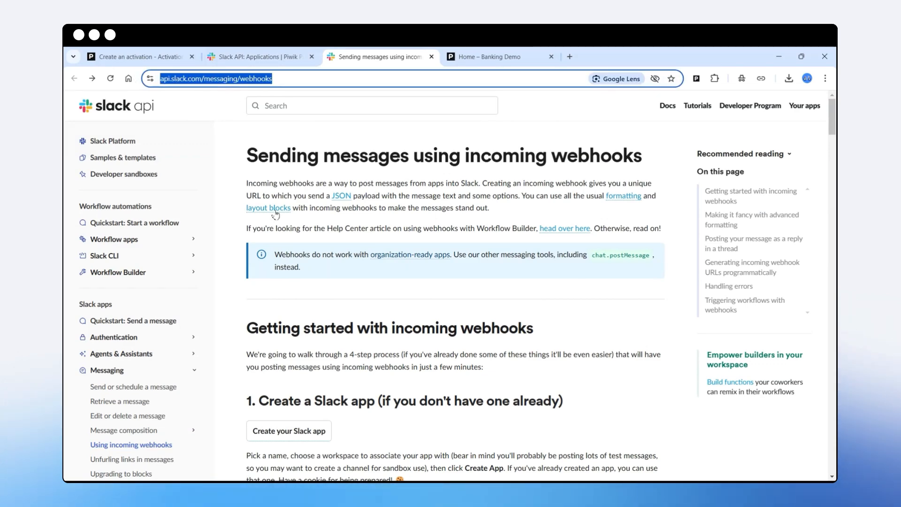
pyautogui.scroll(-2, 281, 235)
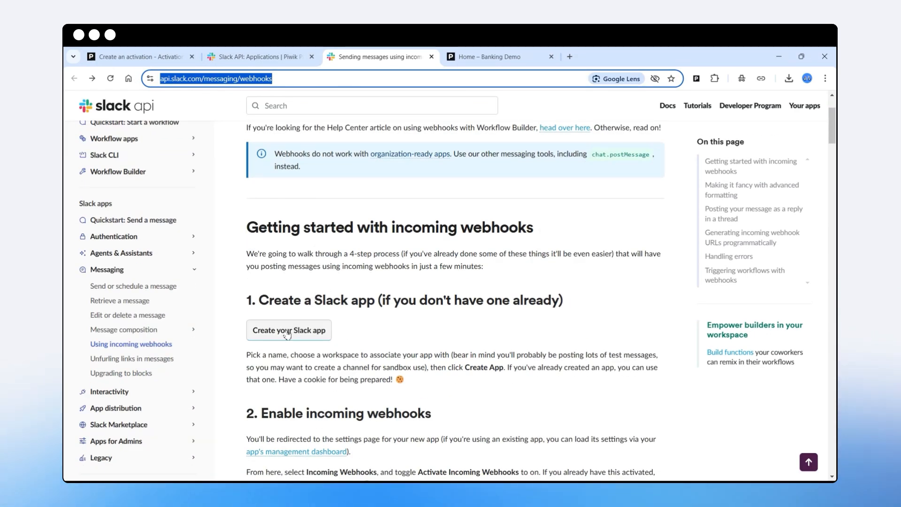
pyautogui.moveTo(315, 300); pyautogui.dragTo(372, 303)
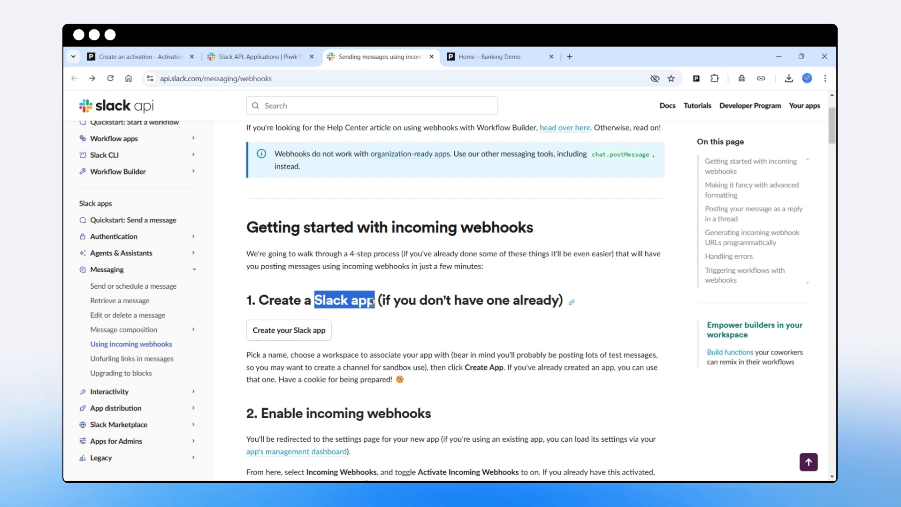
pyautogui.scroll(-3, 116, 303)
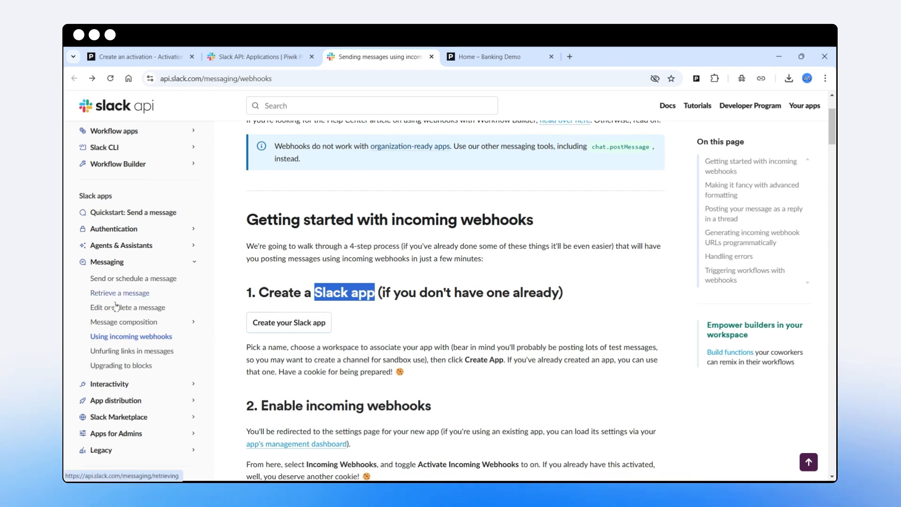
pyautogui.scroll(-2, 117, 301)
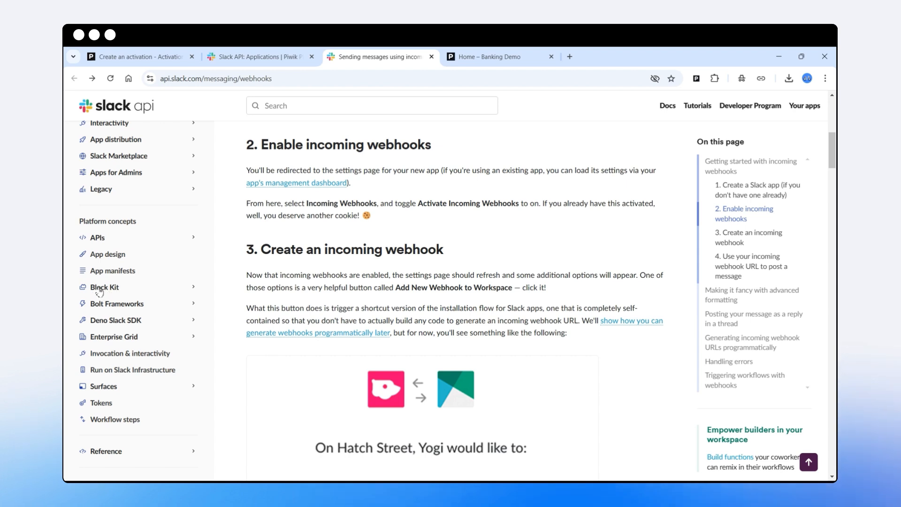
pyautogui.click(116, 289)
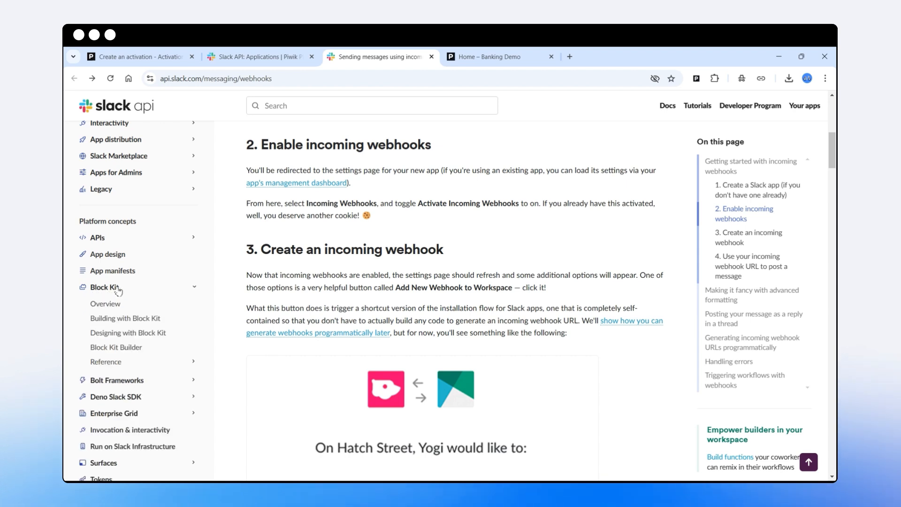
pyautogui.click(121, 347)
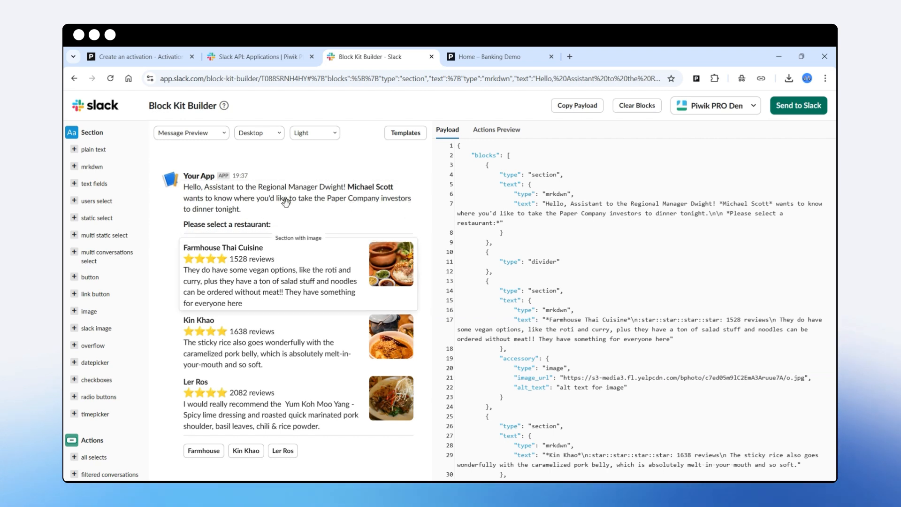
# Replace the entire sample payload in Block Kit Builder with the JSON copied from the Piwik PRO activation.
pyautogui.click(516, 228)
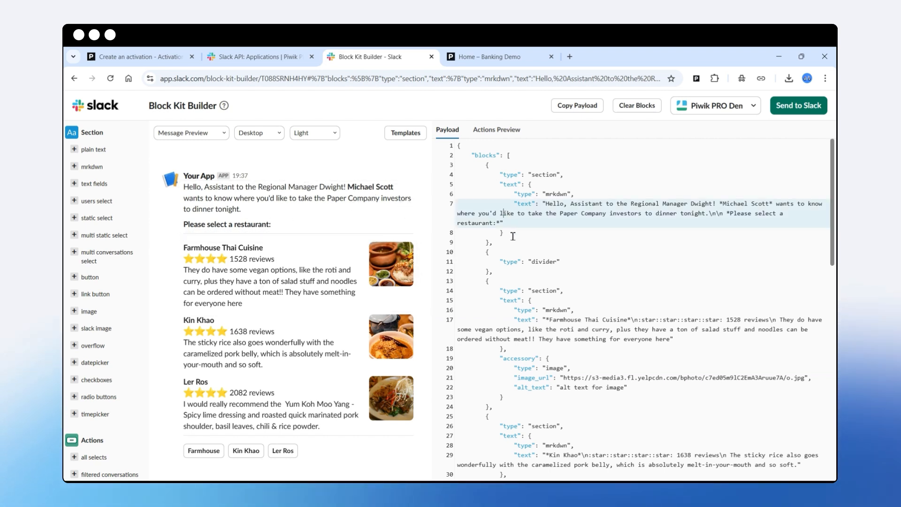
pyautogui.hotkey('ctrl', 'a')
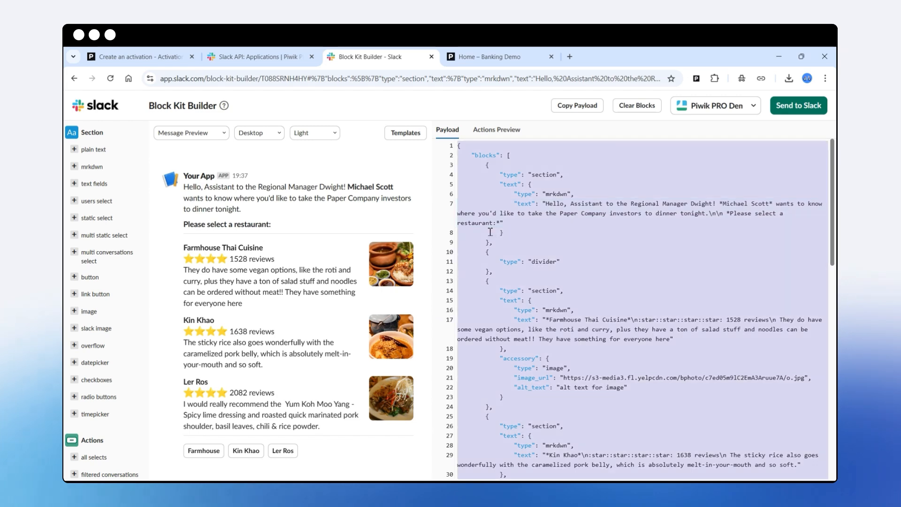
pyautogui.hotkey('ctrl', 'v')
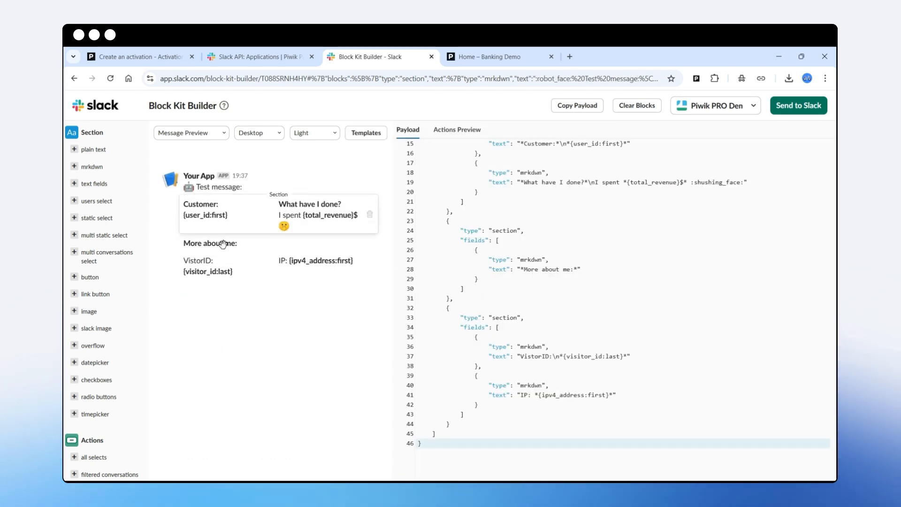
pyautogui.click(150, 57)
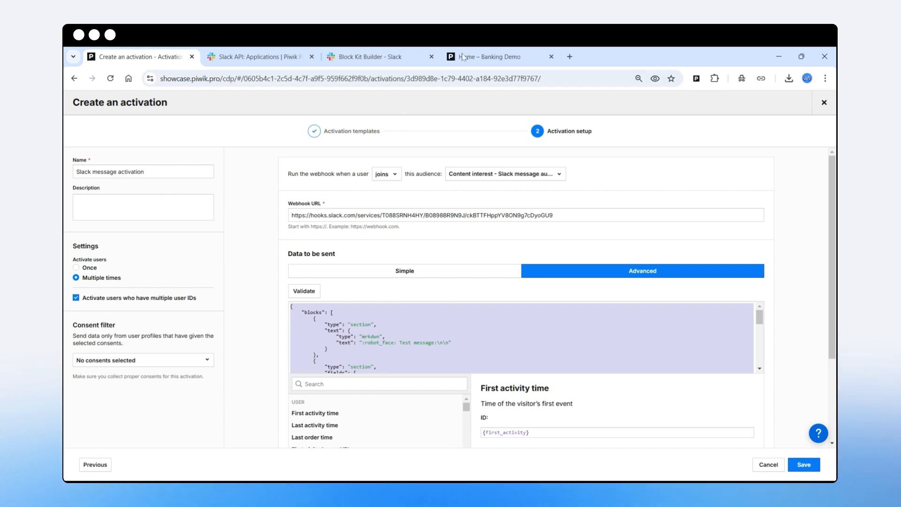
pyautogui.click(371, 57)
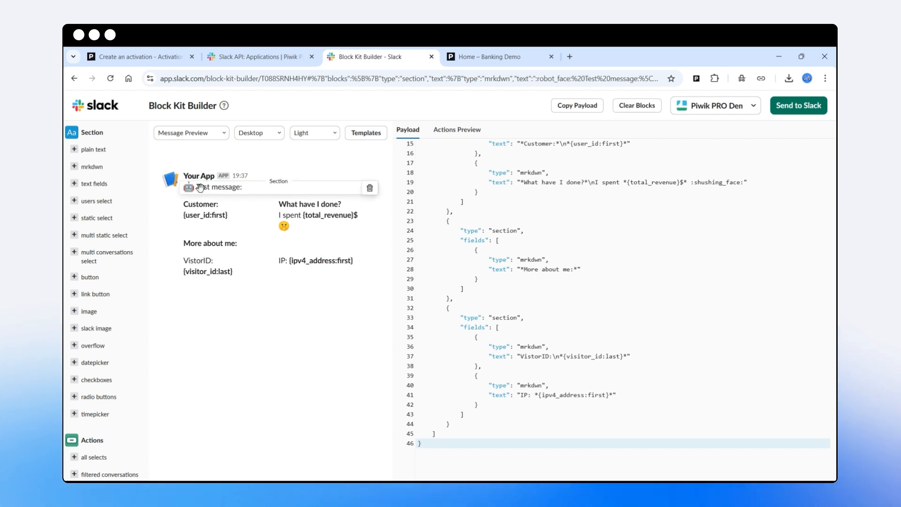
# Change the first section's text to ":smile: CDP message" in the Block Kit Builder payload.
pyautogui.scroll(3, 533, 216)
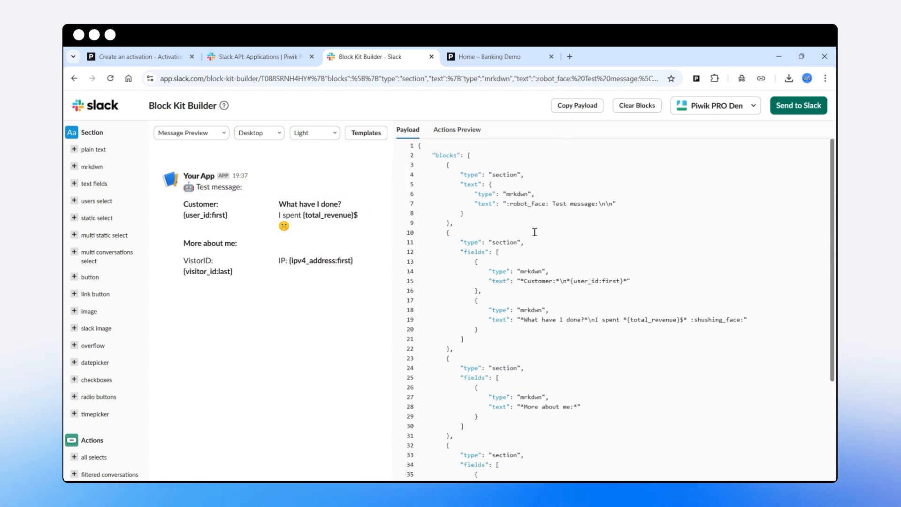
pyautogui.moveTo(552, 203); pyautogui.dragTo(598, 203)
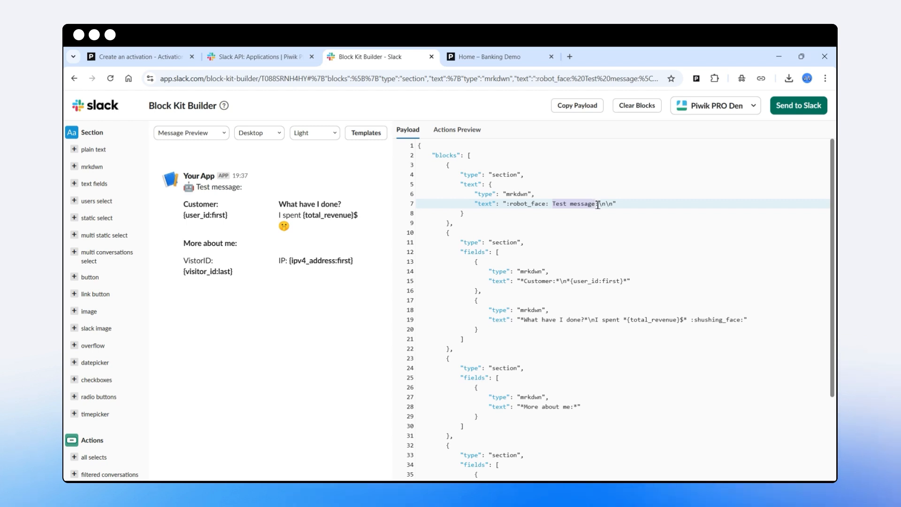
pyautogui.write('CDP mess')
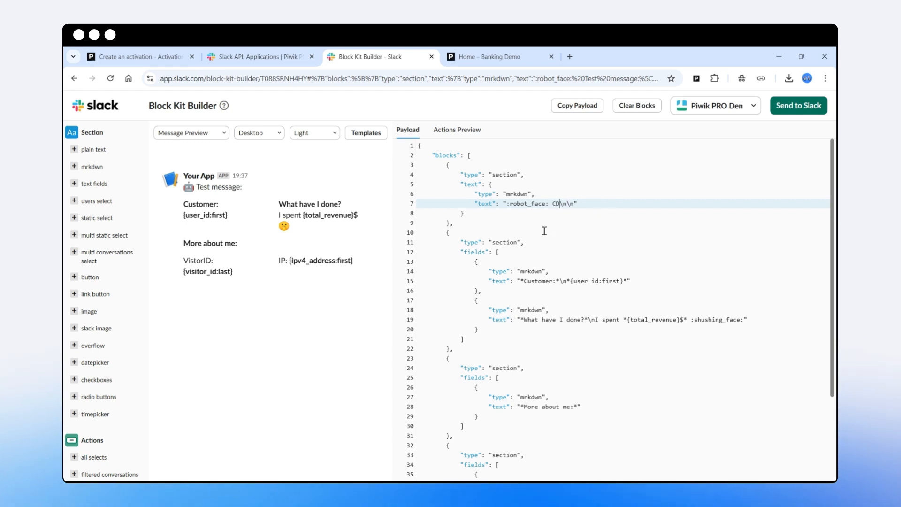
pyautogui.write('age')
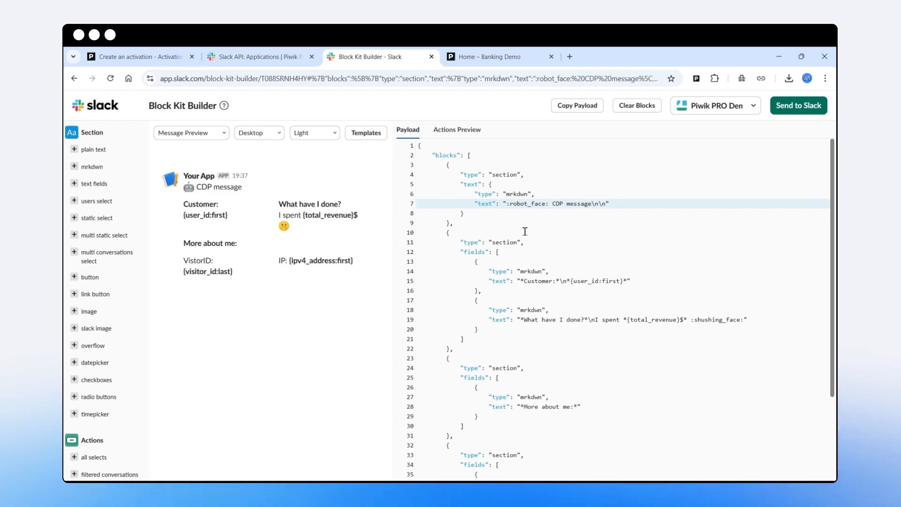
pyautogui.moveTo(546, 204); pyautogui.dragTo(511, 204)
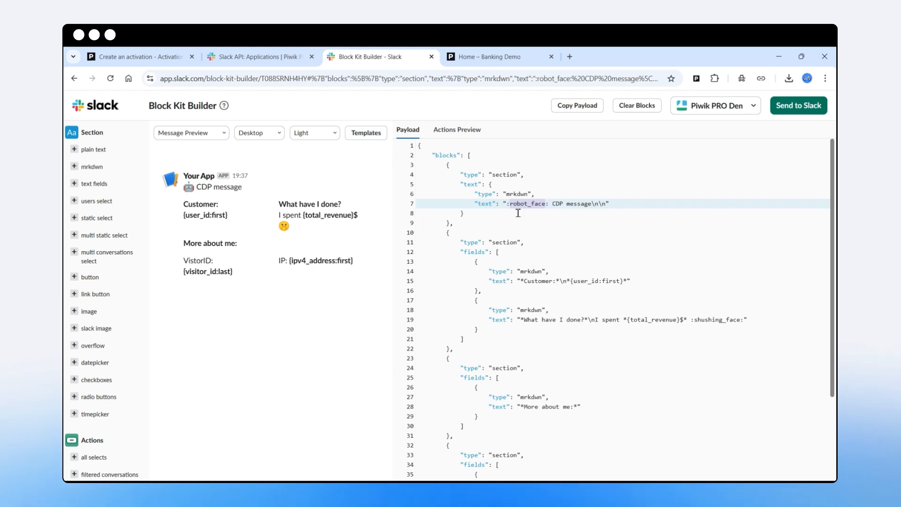
pyautogui.write('smile')
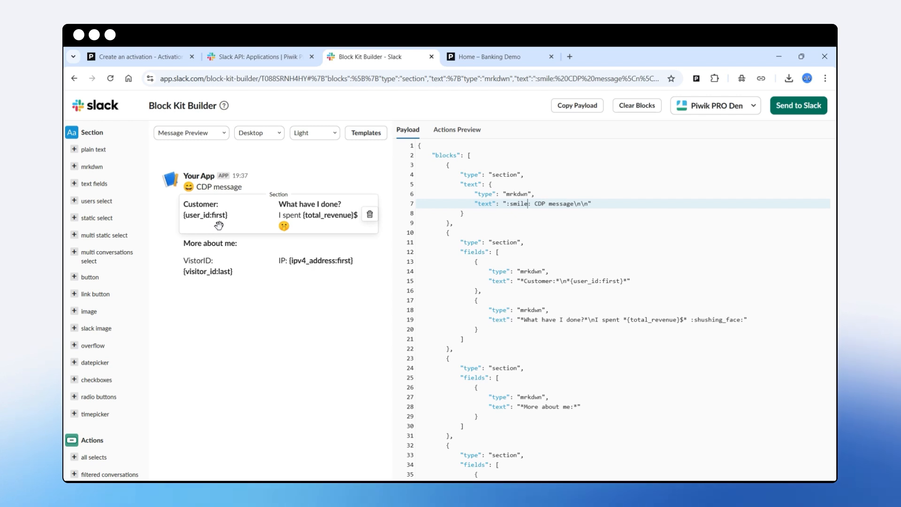
# Set the customer variable to {user_id:last} and rewrite the neighbouring field as "*Recent content interest:*\n<XXXX>".
pyautogui.doubleClick(616, 280)
pyautogui.write('last')
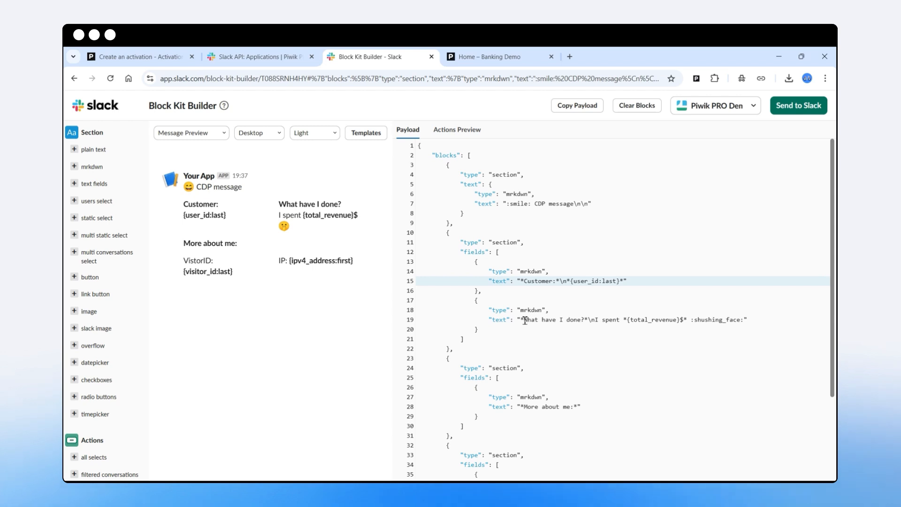
pyautogui.moveTo(525, 321); pyautogui.dragTo(585, 321)
pyautogui.write('Recent content interest:')
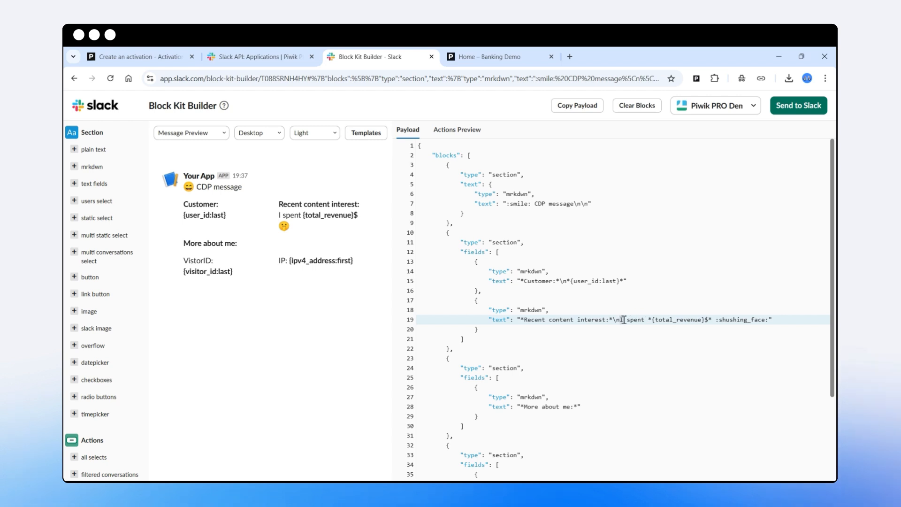
pyautogui.moveTo(621, 321); pyautogui.dragTo(765, 335)
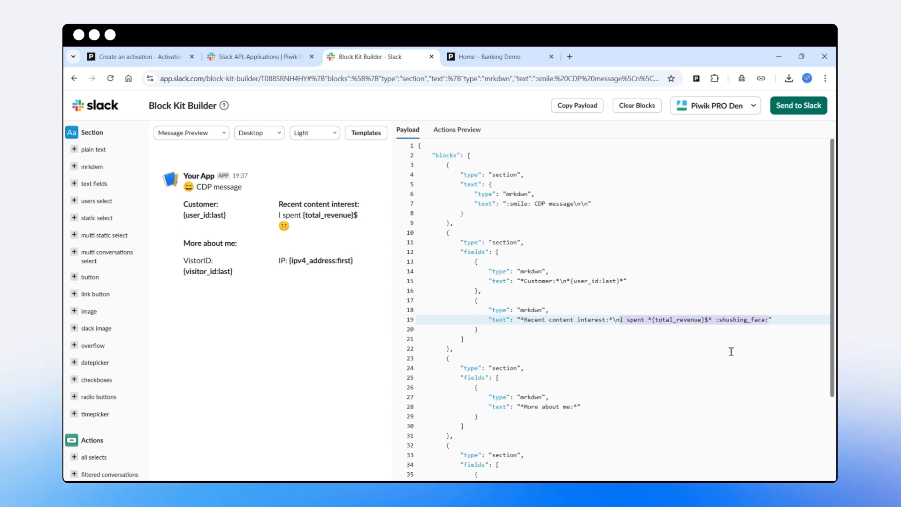
pyautogui.write('<XXXX')
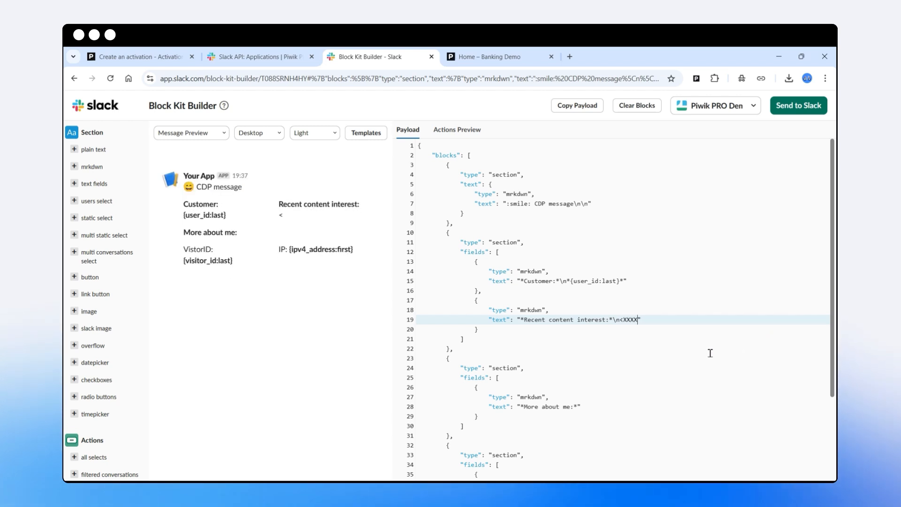
pyautogui.write('>')
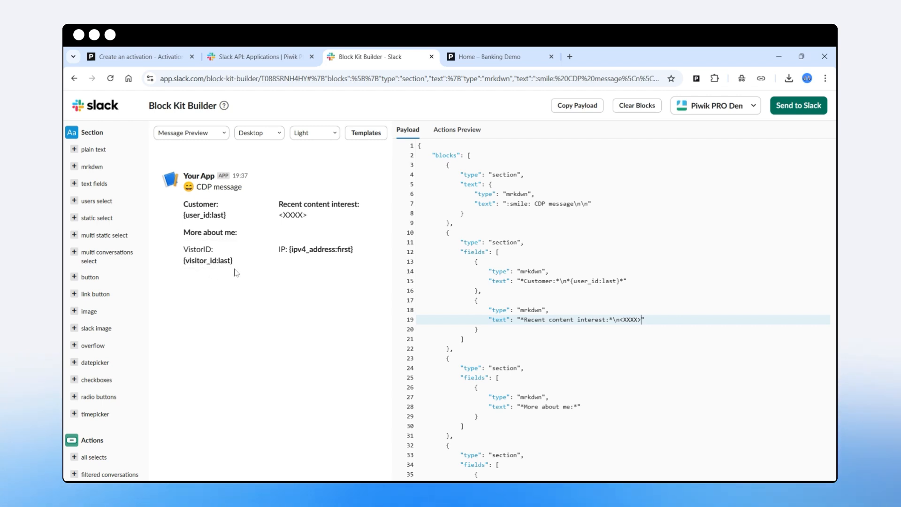
# Copy the edited Block Kit payload and paste it over the whole advanced payload in the Piwik PRO activation.
pyautogui.click(489, 242)
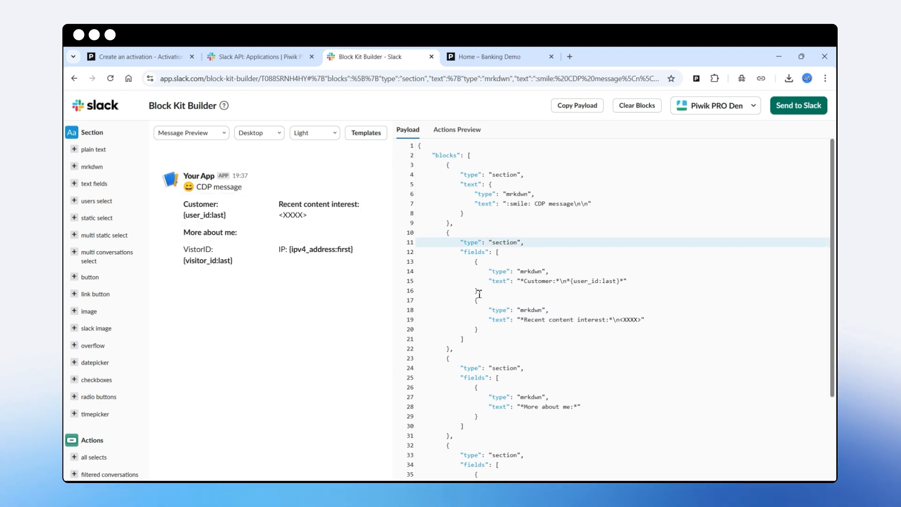
pyautogui.click(463, 281)
pyautogui.hotkey('ctrl', 'a')
pyautogui.click(149, 56)
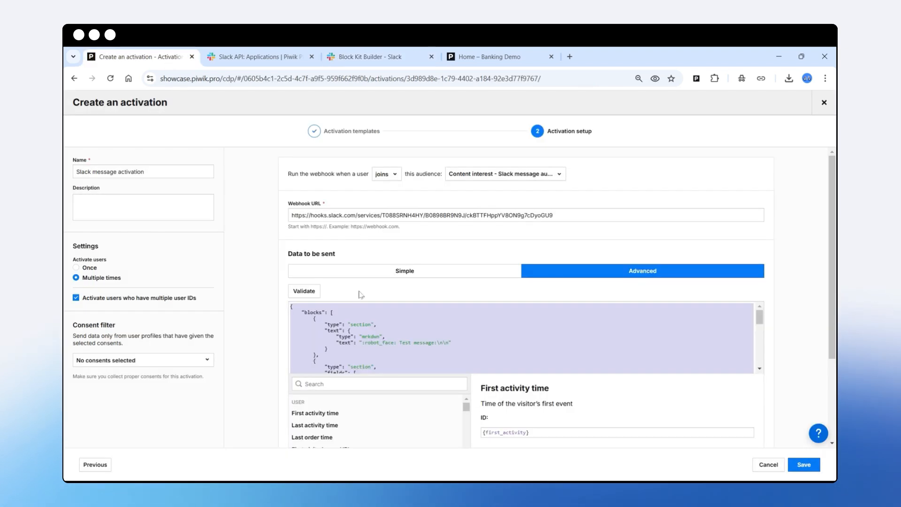
pyautogui.click(370, 326)
pyautogui.hotkey('ctrl', 'a')
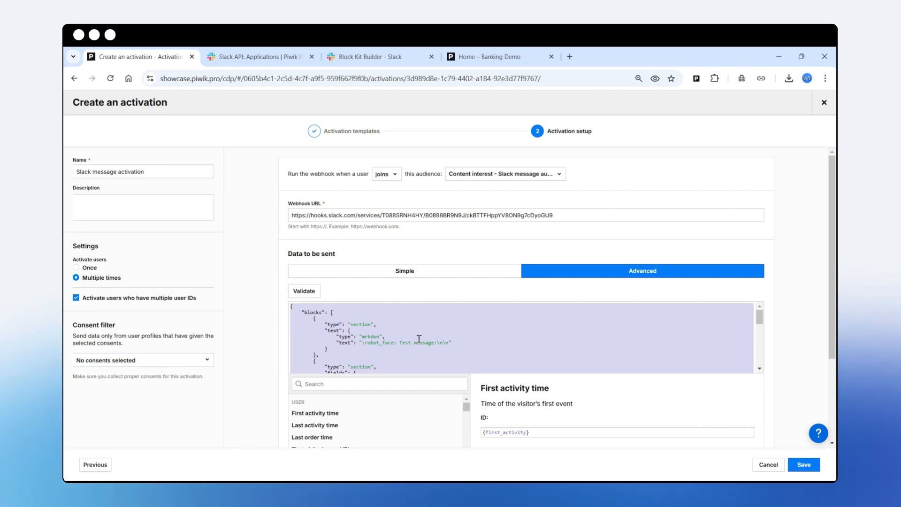
pyautogui.hotkey('ctrl', 'v')
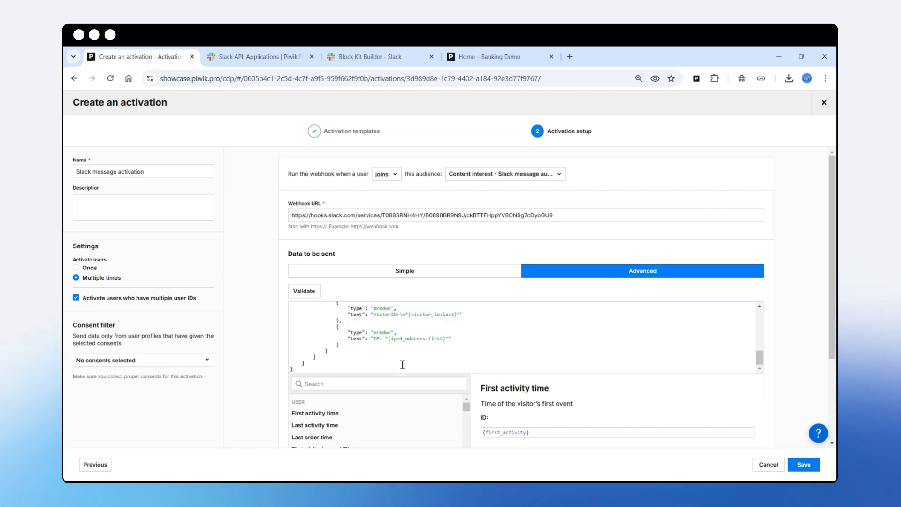
# Delete the <XXXX> placeholder from the "Recent content interest" text in the activation payload.
pyautogui.scroll(10, 455, 339)
pyautogui.scroll(-3, 456, 339)
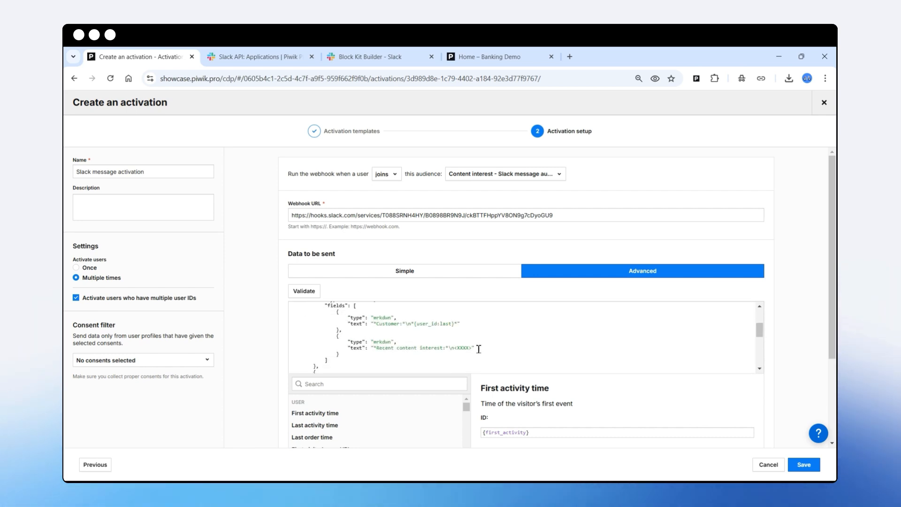
pyautogui.doubleClick(463, 348)
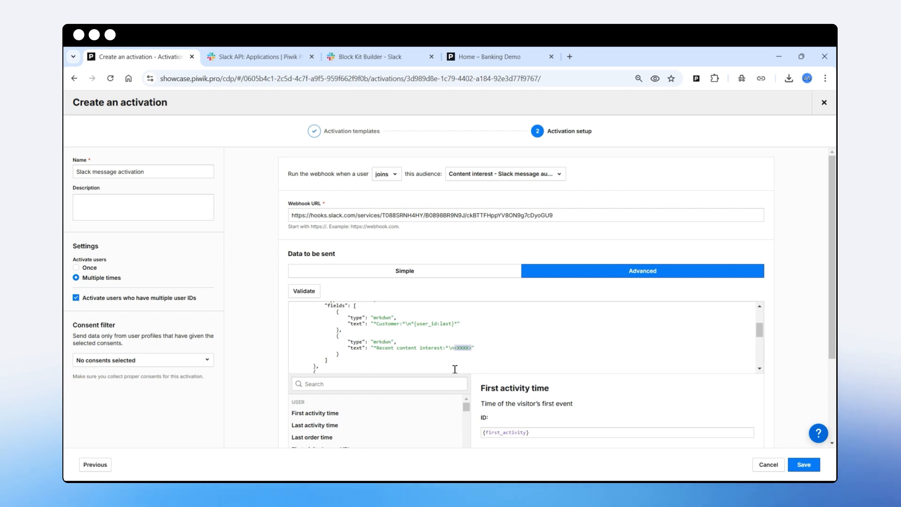
pyautogui.press('BackSpace')
# Insert the last value of the Content interest (CDP list all) attribute after "*Recent content interest:*\n" in the payload.
pyautogui.hotkey('ctrl', '+')
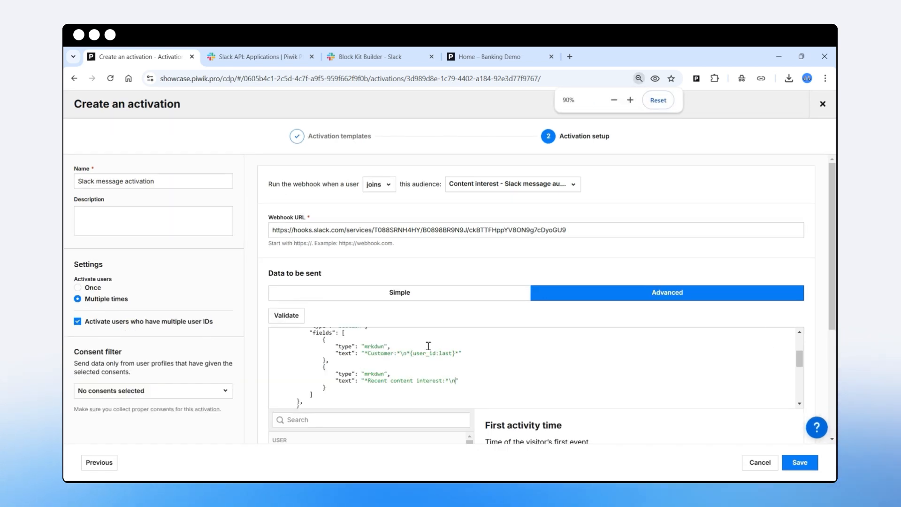
pyautogui.scroll(-2, 425, 345)
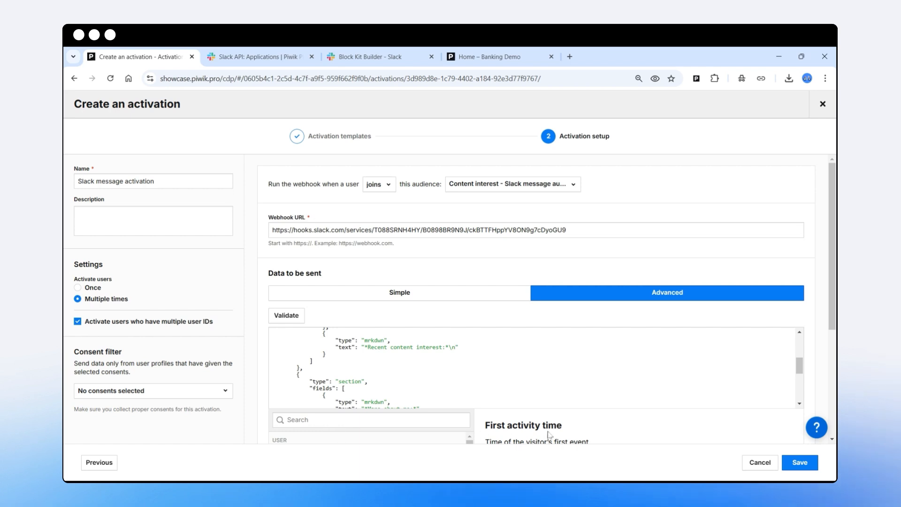
pyautogui.scroll(-2, 549, 434)
pyautogui.click(337, 324)
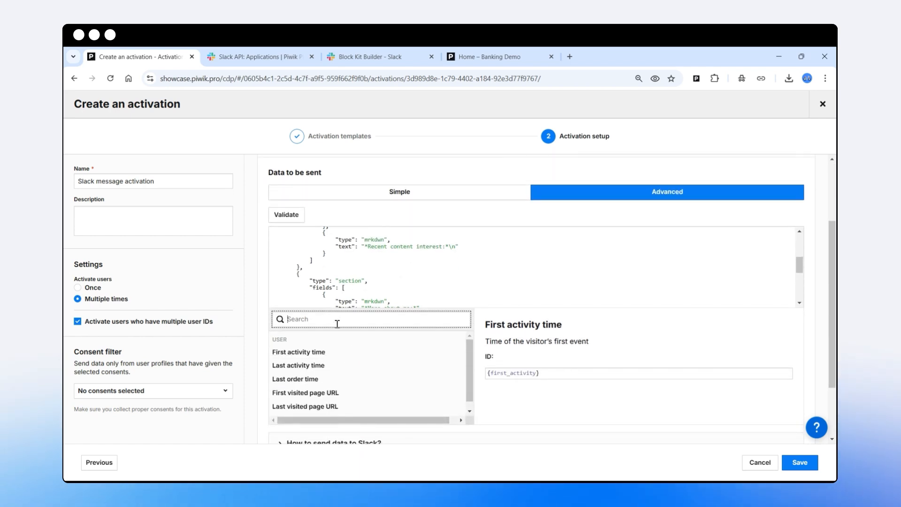
pyautogui.write('content in')
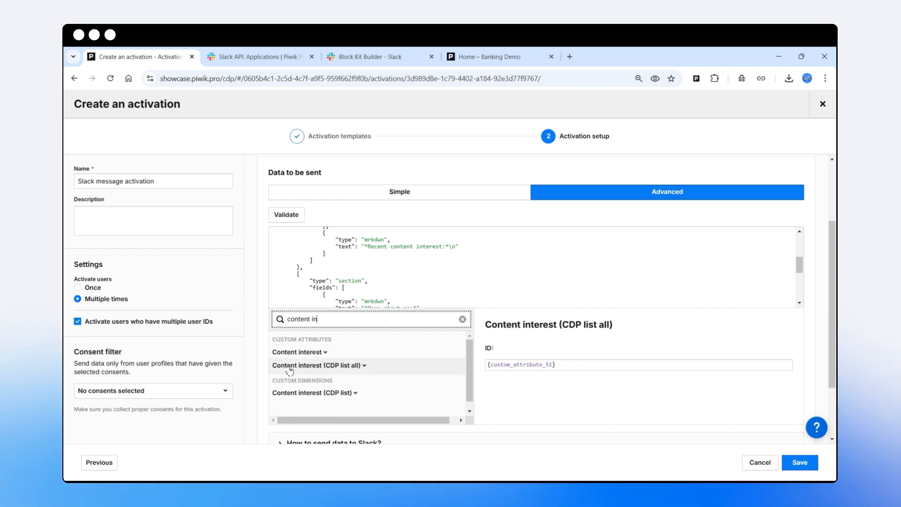
pyautogui.click(366, 368)
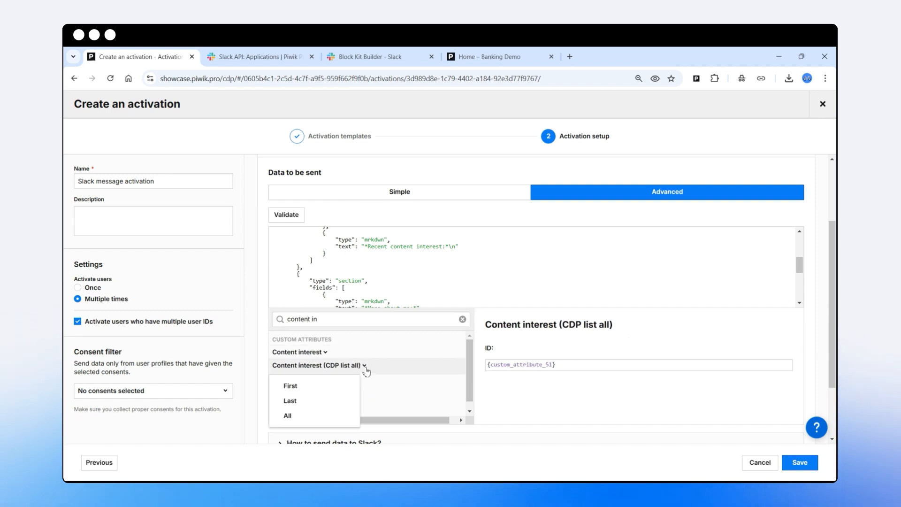
pyautogui.click(295, 402)
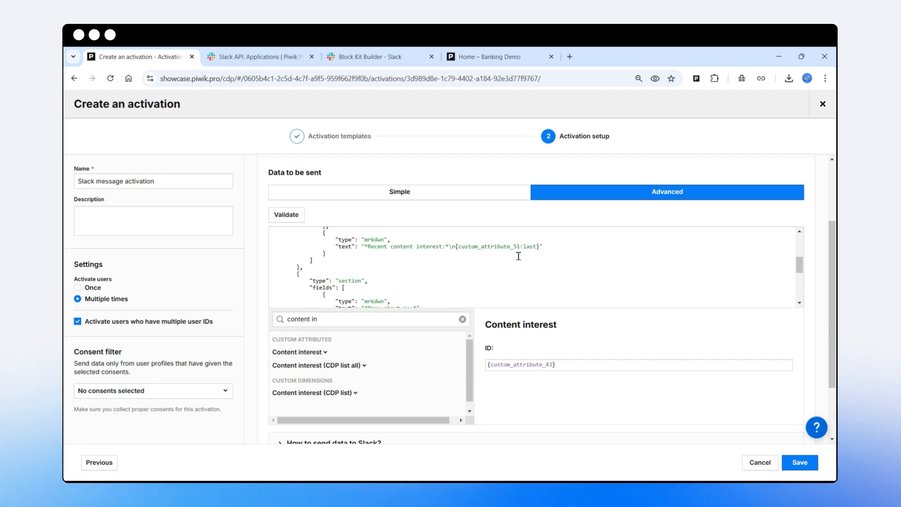
# Review the inserted {custom_attribute_51:last} variable and save the Slack message activation.
pyautogui.click(364, 365)
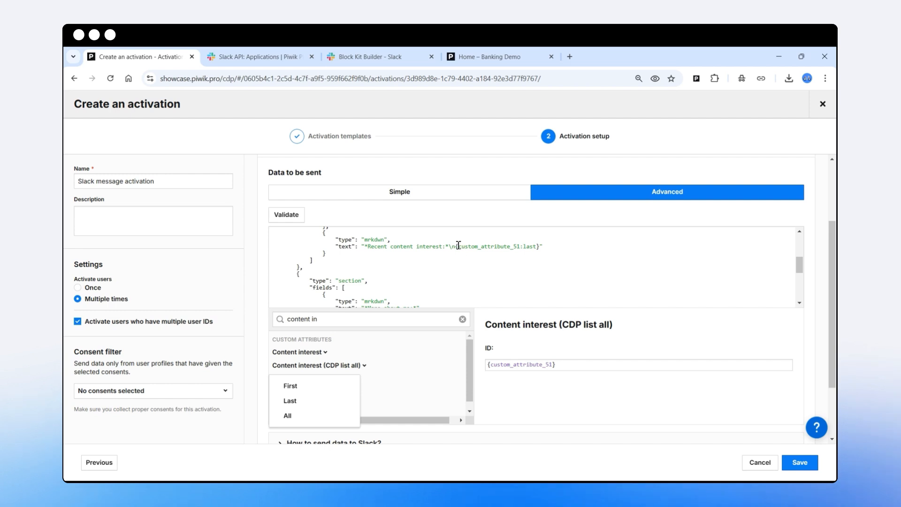
pyautogui.moveTo(457, 248); pyautogui.dragTo(537, 248)
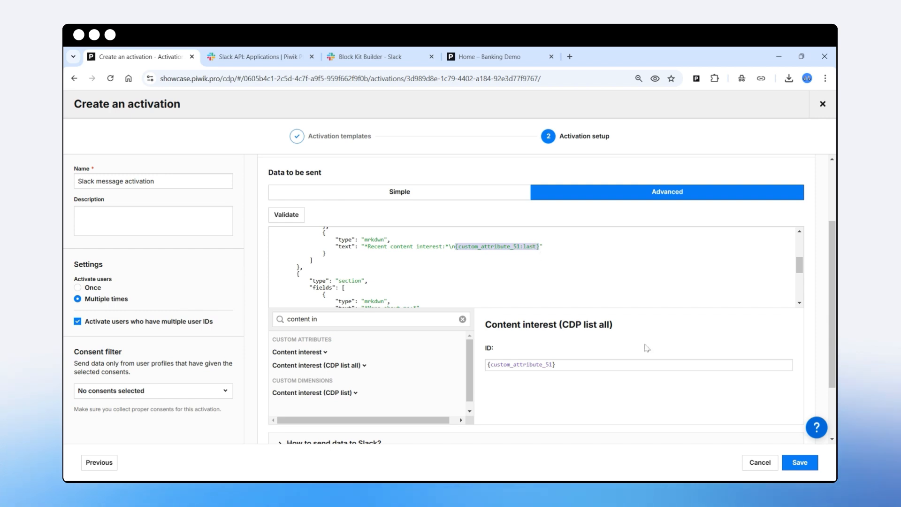
pyautogui.click(800, 463)
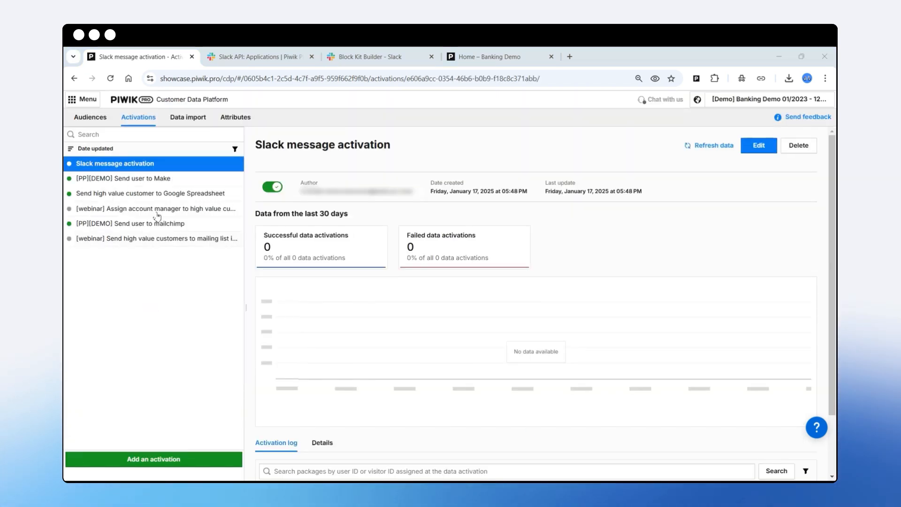
# Check the conditions and profile count of the Content interest - Slack message audience, and switch to the Demo Bank website.
pyautogui.click(91, 117)
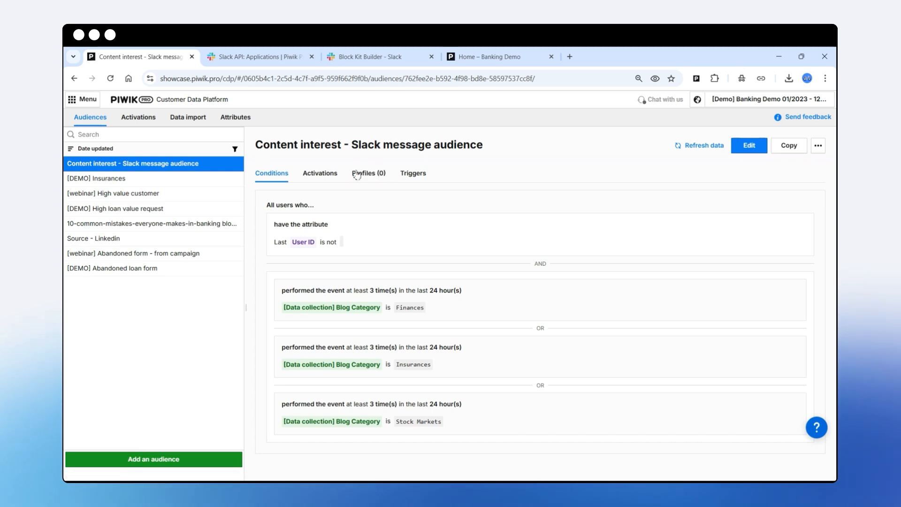
pyautogui.click(489, 56)
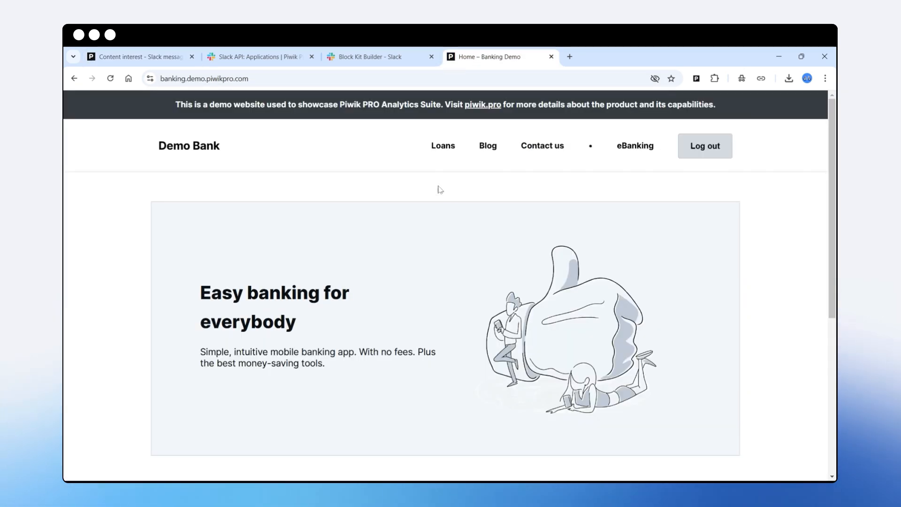
pyautogui.click(155, 56)
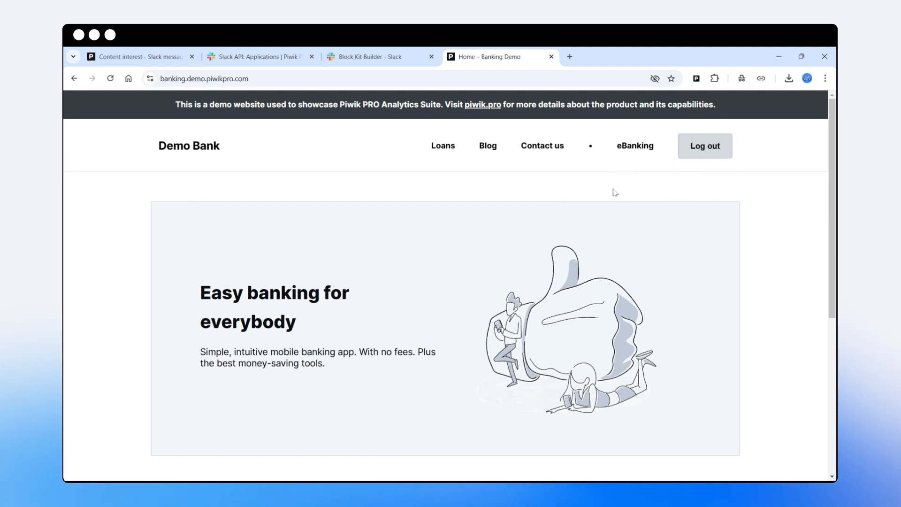
# Visit the Finances post "10 Common Mistakes Everyone Makes In Banking" on the Demo Bank blog.
pyautogui.click(488, 147)
pyautogui.scroll(-3, 383, 313)
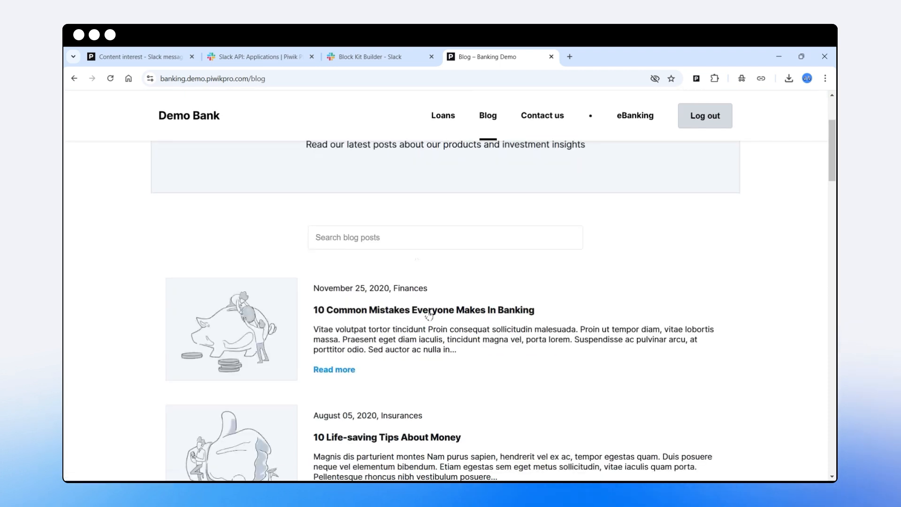
pyautogui.click(401, 313)
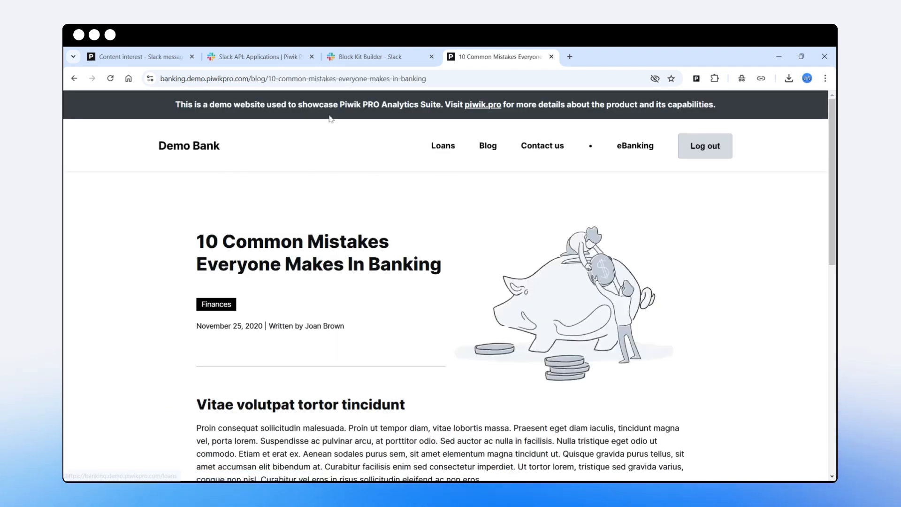
pyautogui.moveTo(400, 83); pyautogui.dragTo(280, 172)
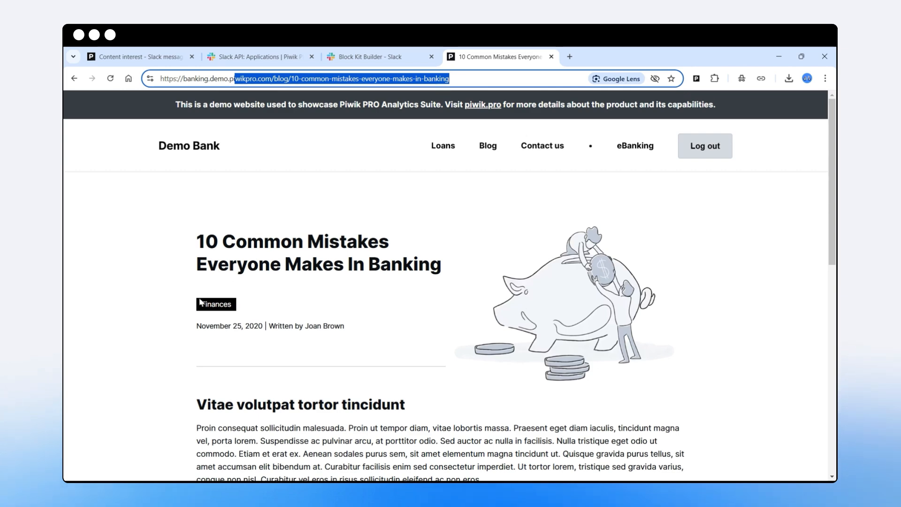
# Visit the Loans page, then read "10 Common Mistakes Everyone Makes In Banking" a second time from the blog.
pyautogui.click(445, 150)
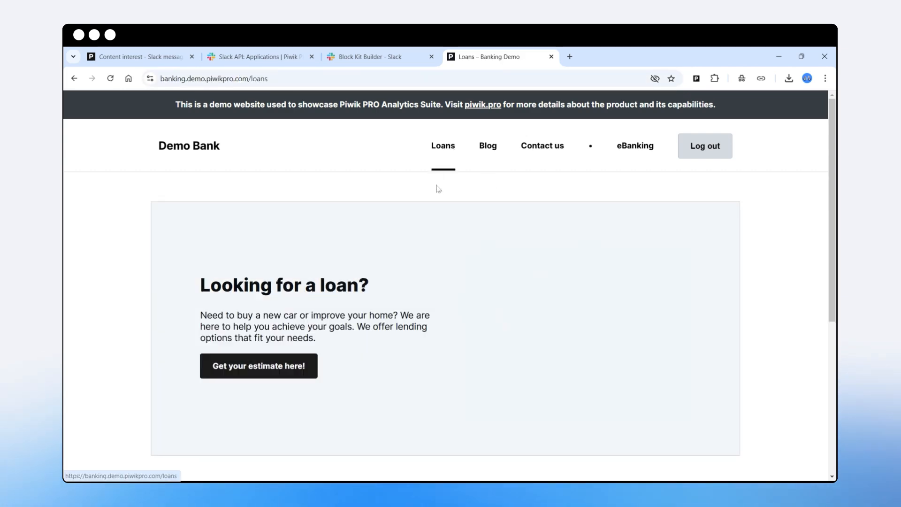
pyautogui.click(487, 149)
pyautogui.scroll(-5, 401, 423)
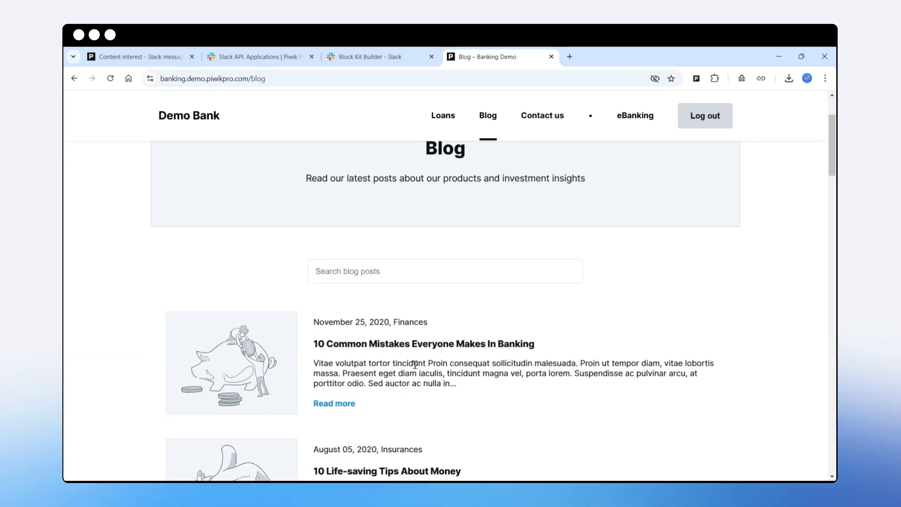
pyautogui.click(413, 343)
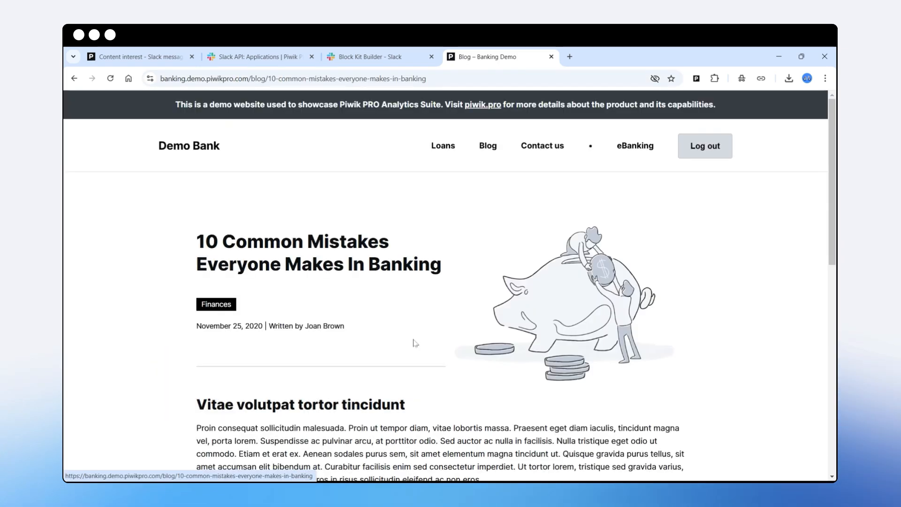
# Visit another Finances blog post, "I Will Tell You The Truth About Banking In The Next 60 Seconds".
pyautogui.click(488, 149)
pyautogui.scroll(-10, 435, 274)
pyautogui.scroll(-15, 436, 274)
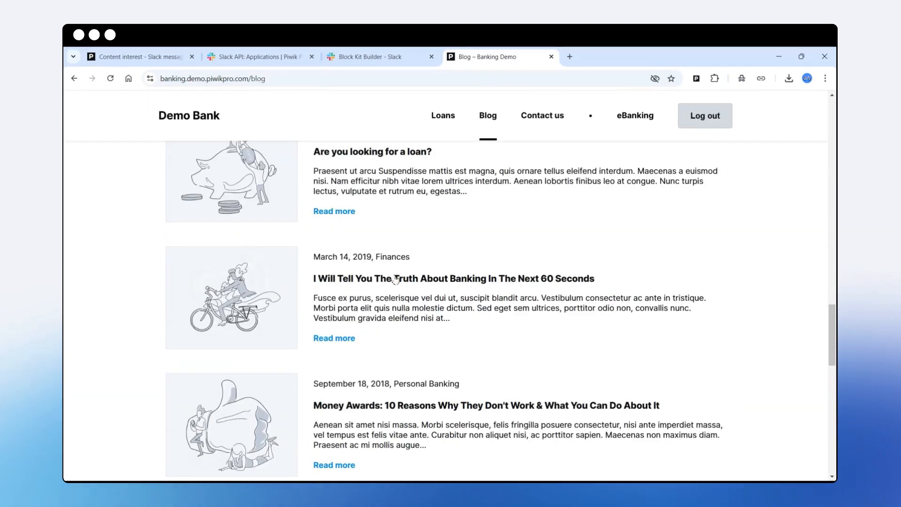
pyautogui.click(386, 281)
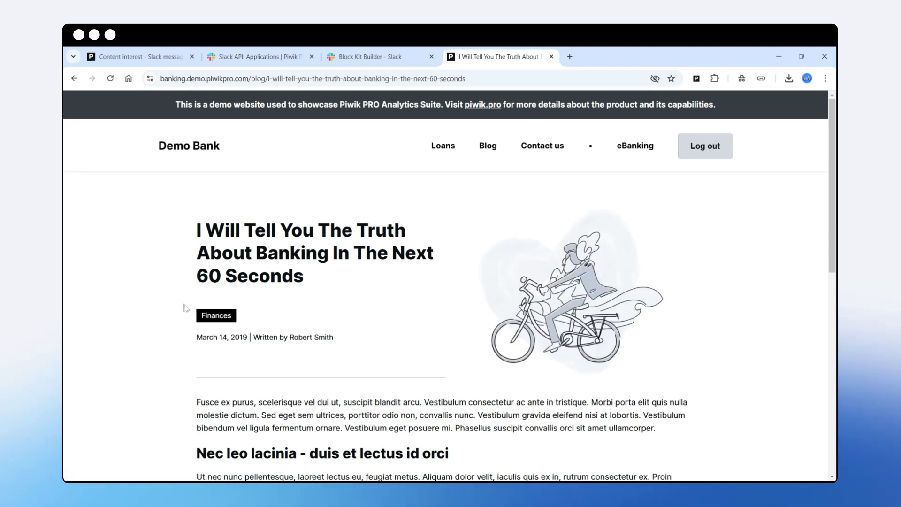
# Return to Piwik PRO, refresh the audience data, and examine the Slack message activation's statistics and activation log.
pyautogui.click(159, 57)
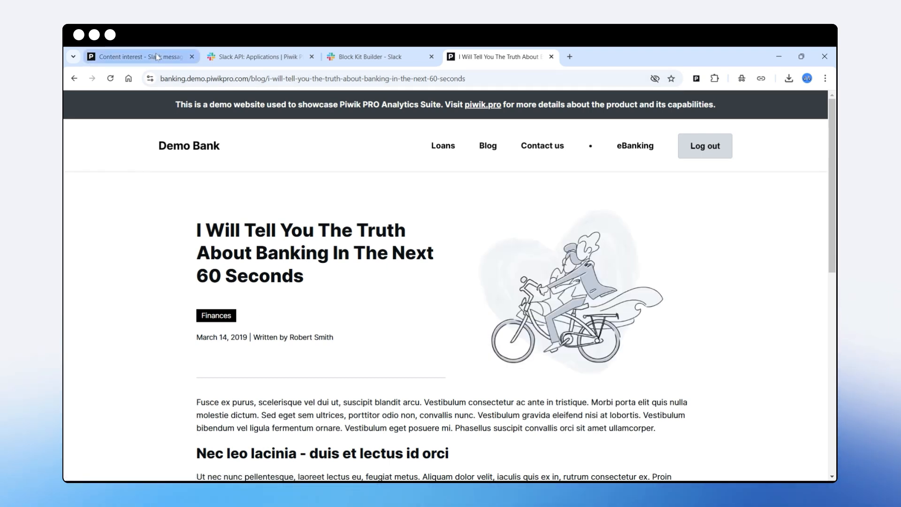
pyautogui.click(700, 150)
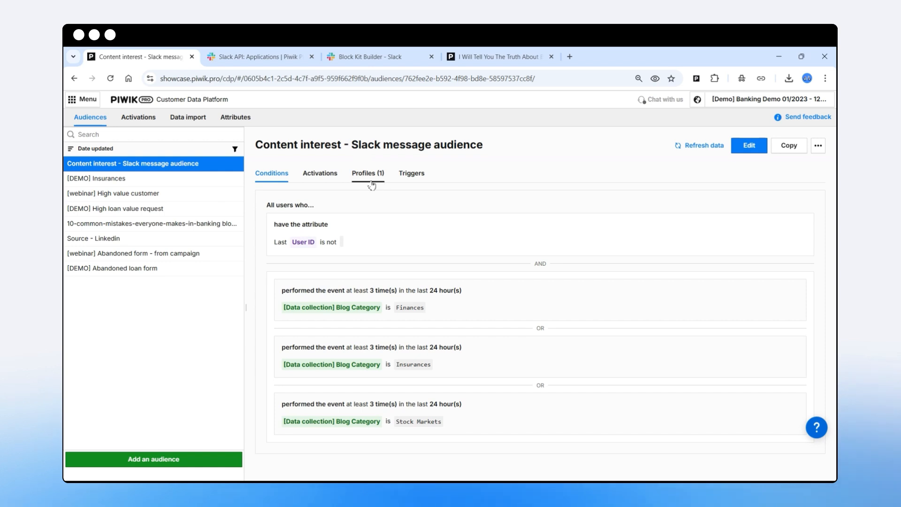
pyautogui.click(136, 123)
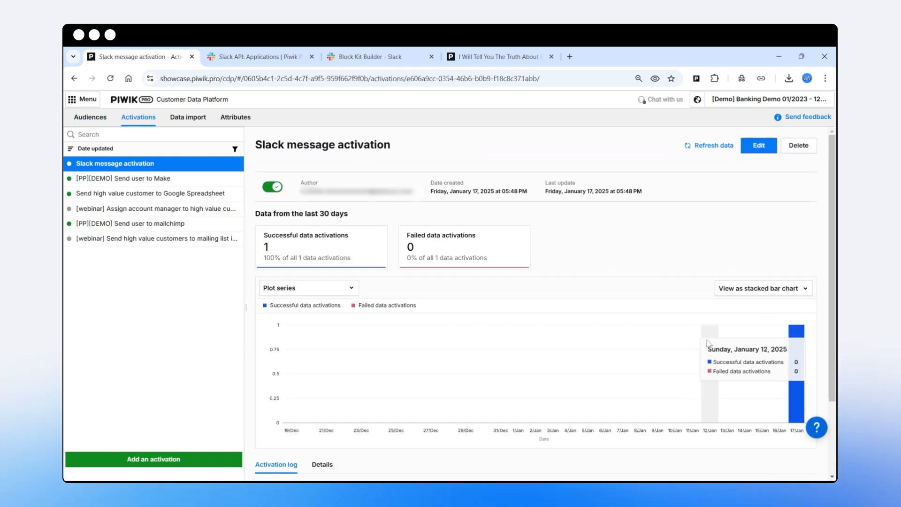
pyautogui.scroll(-2, 708, 343)
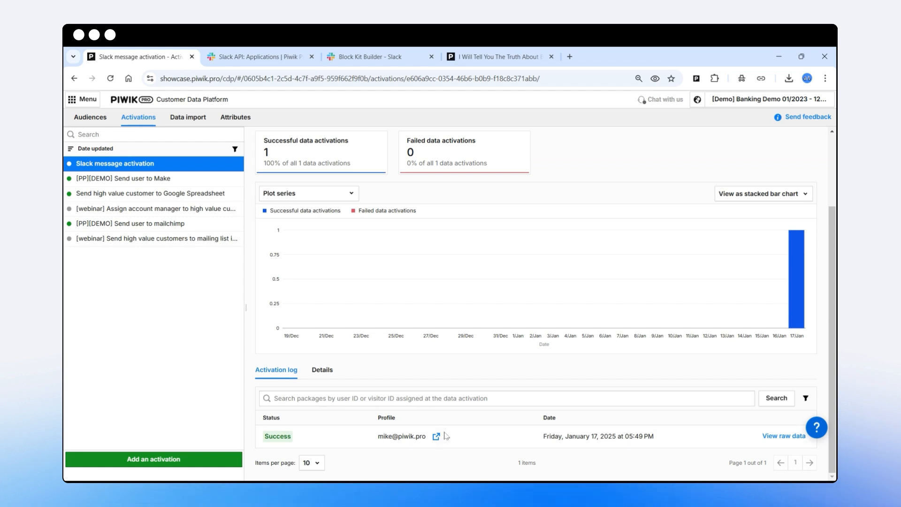
# Examine the identifying attributes and custom dimensions in the activated user's profile, then close the profile.
pyautogui.click(436, 436)
pyautogui.scroll(-3, 412, 364)
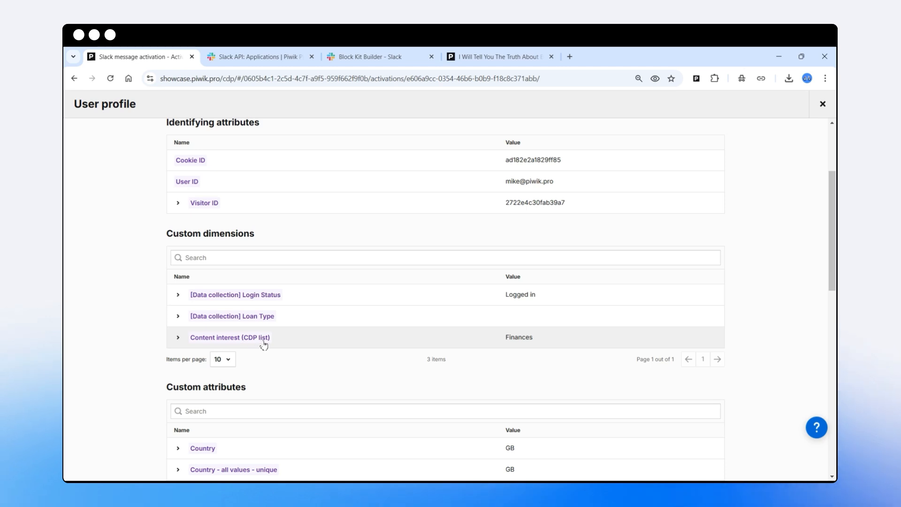
pyautogui.click(822, 104)
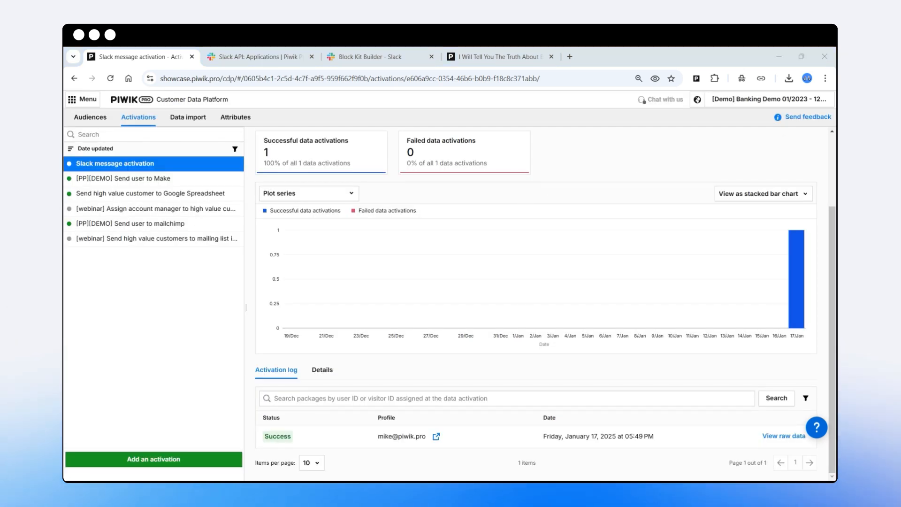
# Switch to Slack, review the CDP Demo message in new-channel, and return to the activation overview in Piwik PRO.
pyautogui.hotkey('alt', 'Tab')
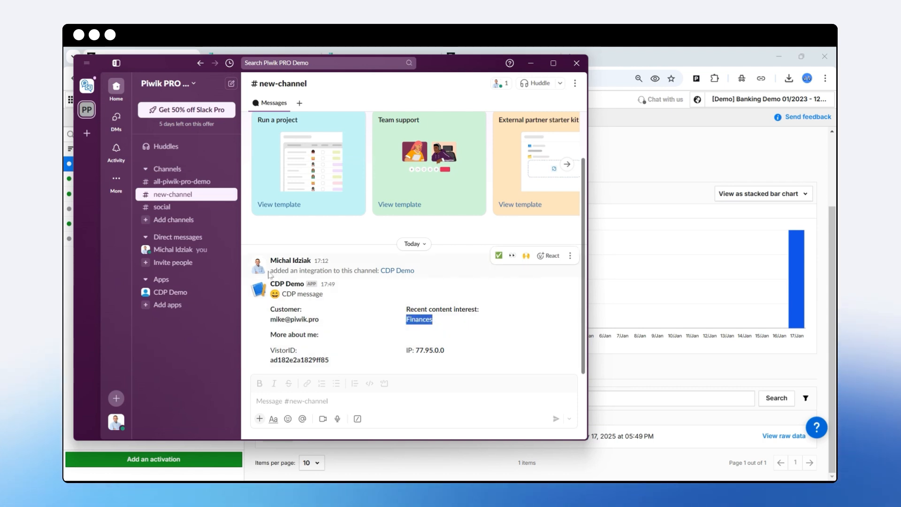
pyautogui.moveTo(273, 271); pyautogui.dragTo(381, 276)
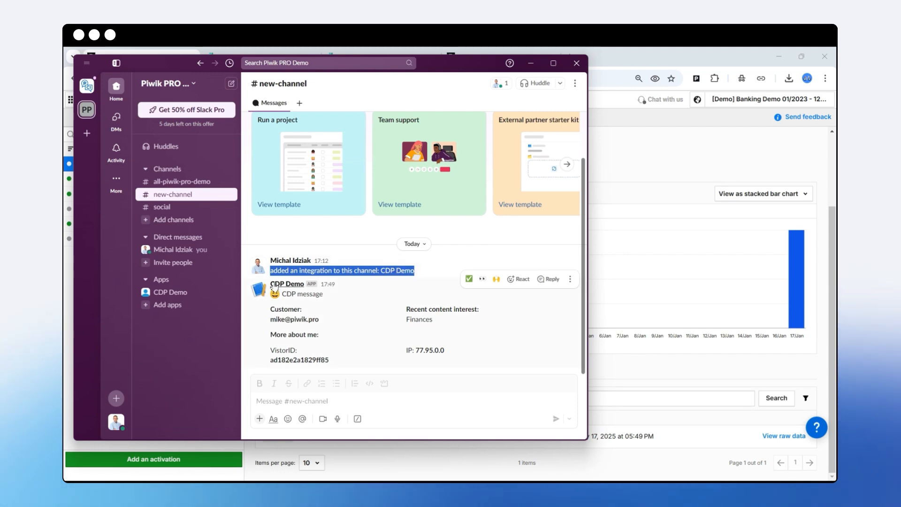
pyautogui.moveTo(269, 287); pyautogui.dragTo(444, 351)
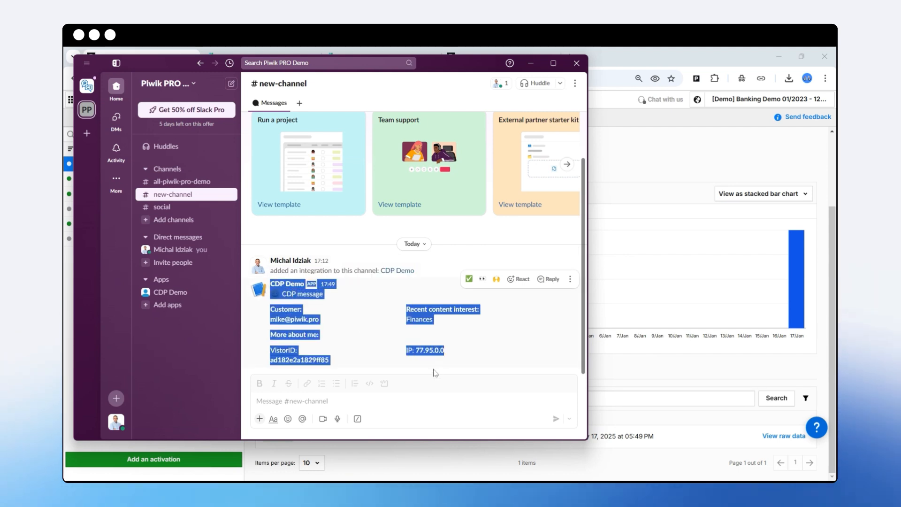
pyautogui.click(531, 63)
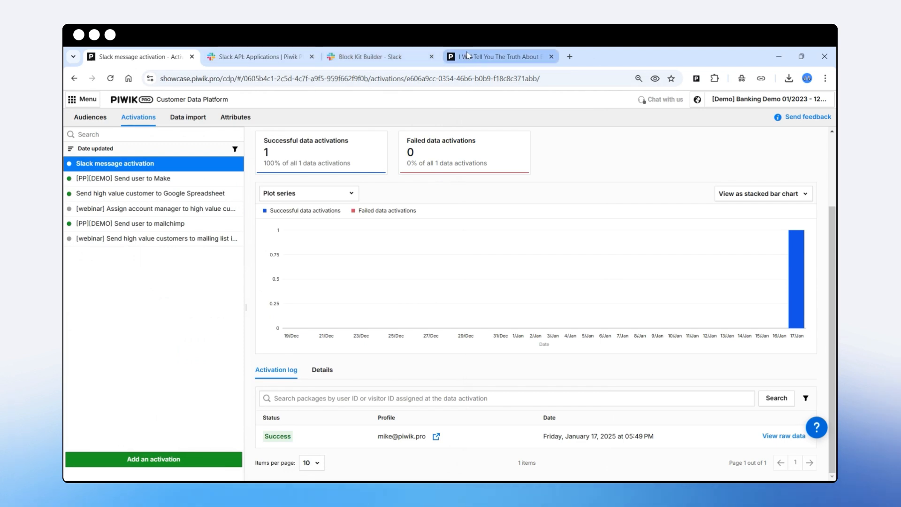
pyautogui.scroll(2, 385, 282)
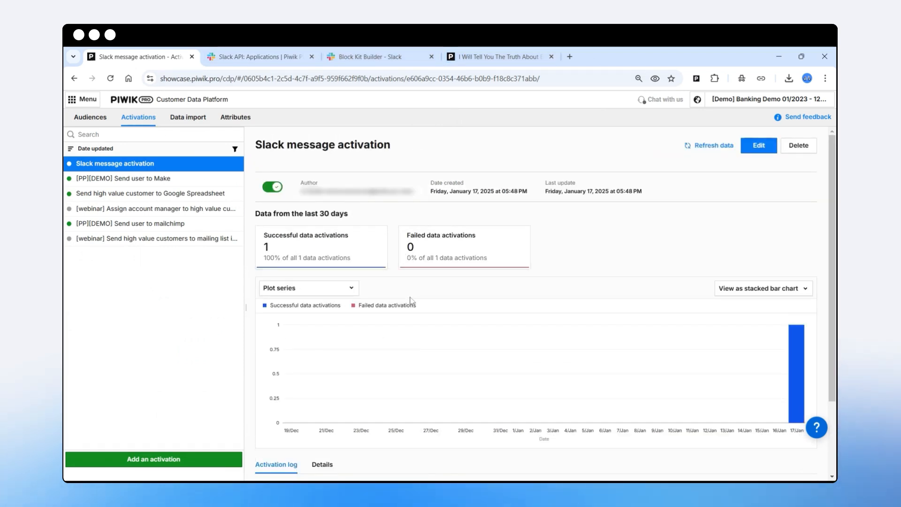